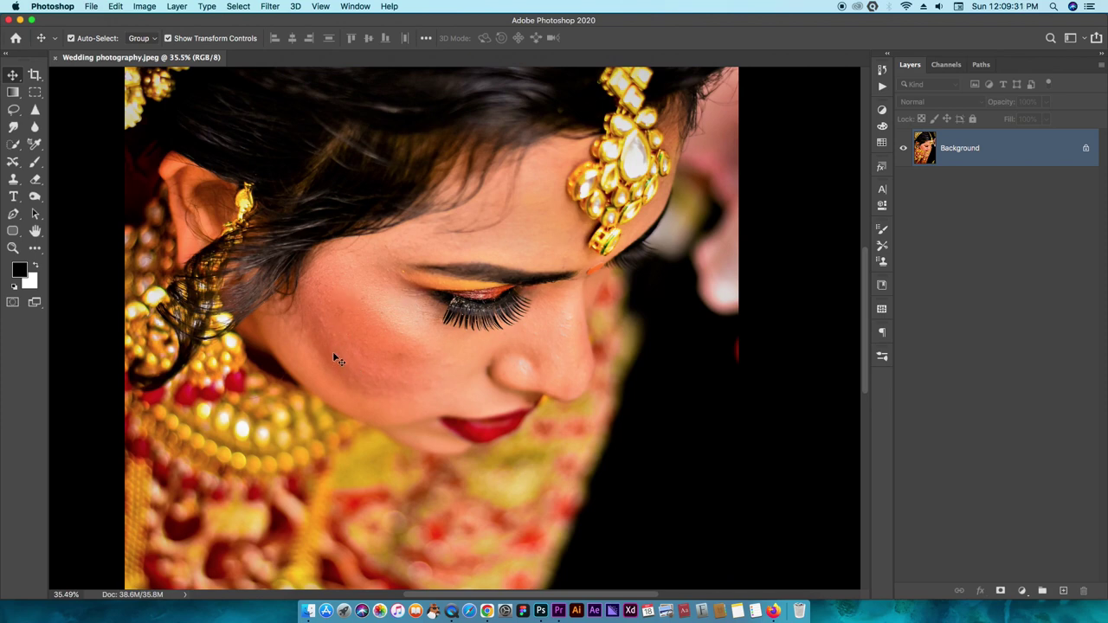
# Scroll to view the Background layer of the opened Wedding photography.jpeg portrait
pyautogui.scroll(3, 332, 351)
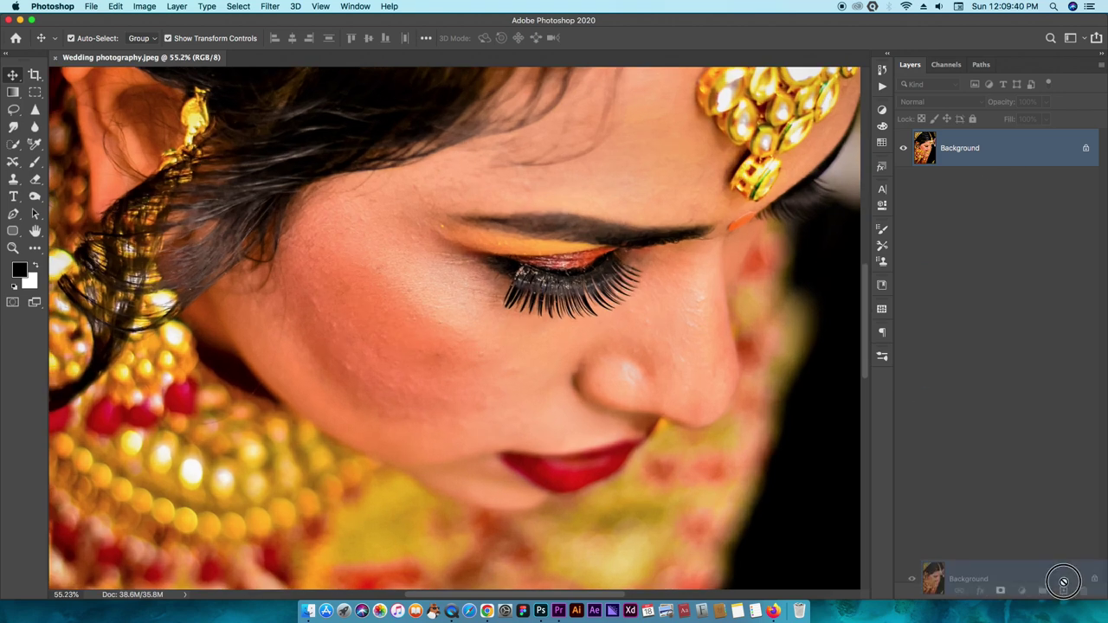
# Duplicate the Background layer and name the copy 'edit layer'
pyautogui.hotkey('ctrl', 'j')
pyautogui.rightClick(986, 147)
pyautogui.click(975, 149)
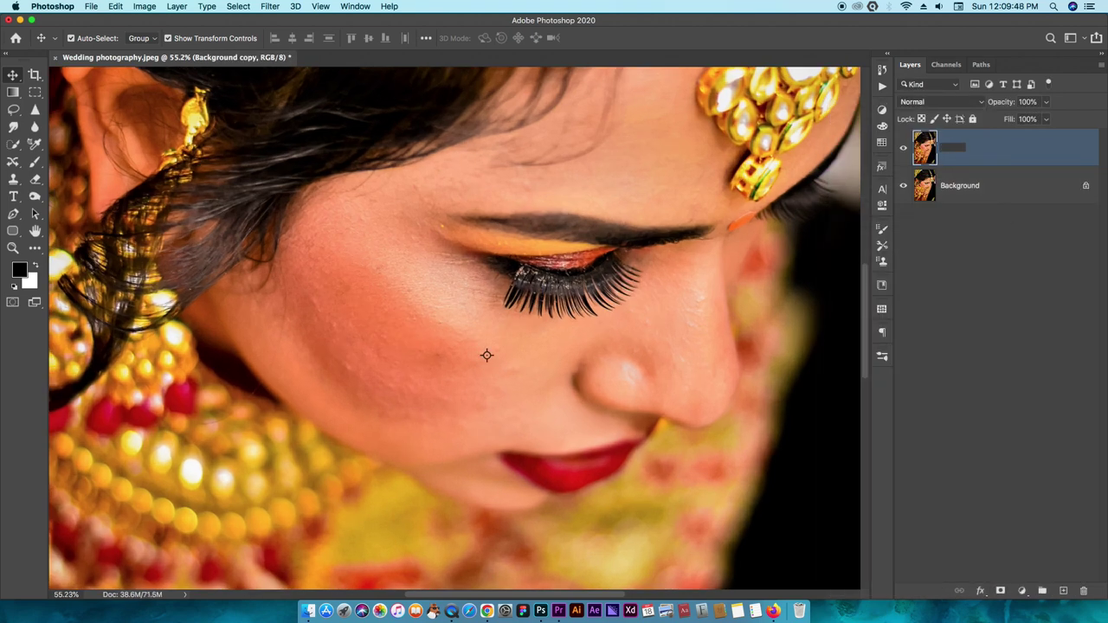
# Duplicate edit layer as 'Main layer' on top of the stack
pyautogui.rightClick(970, 159)
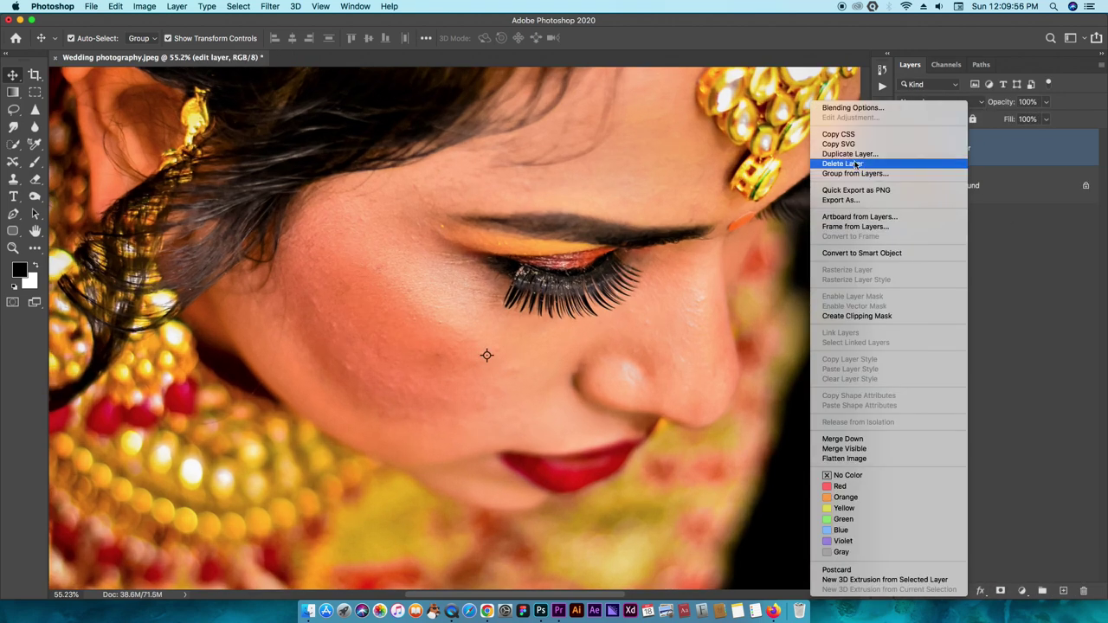
pyautogui.click(909, 165)
pyautogui.write('Main layer')
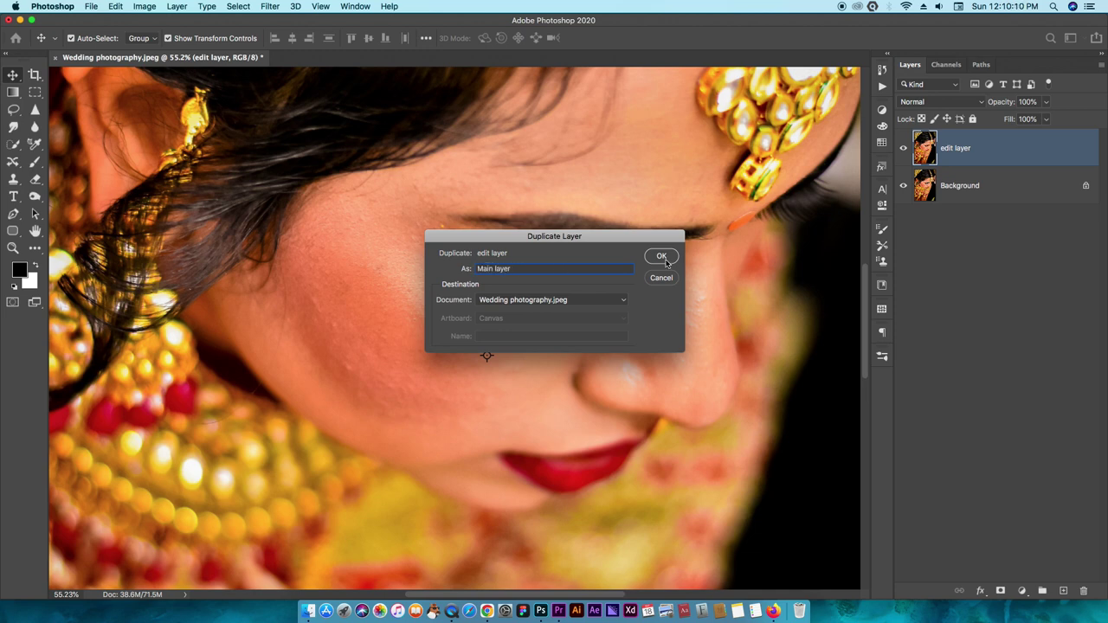
pyautogui.click(662, 257)
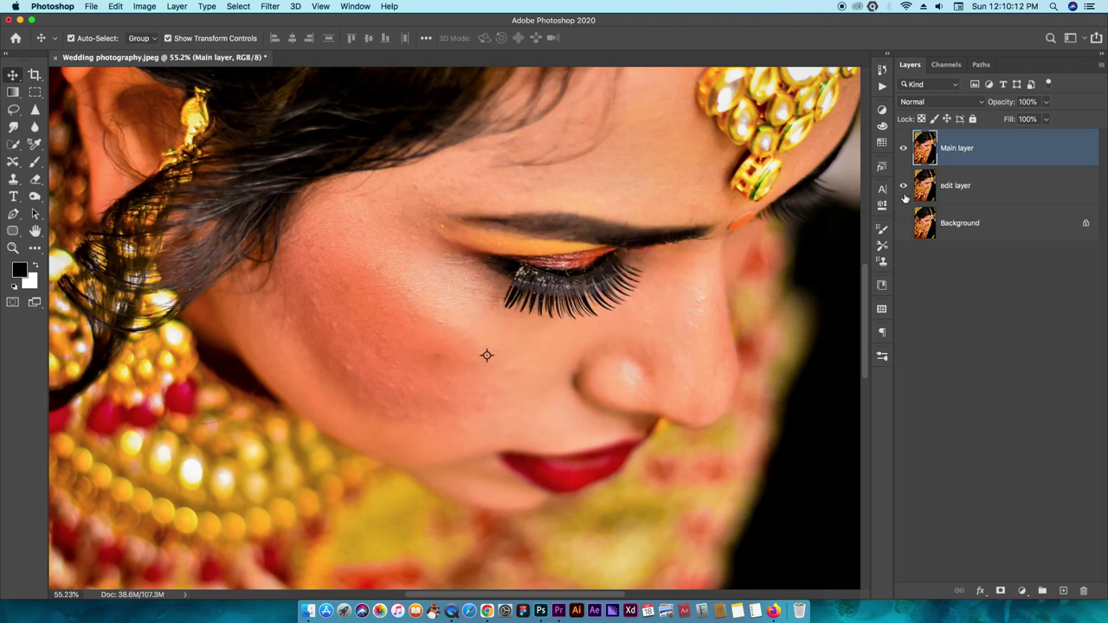
pyautogui.scroll(1, 472, 347)
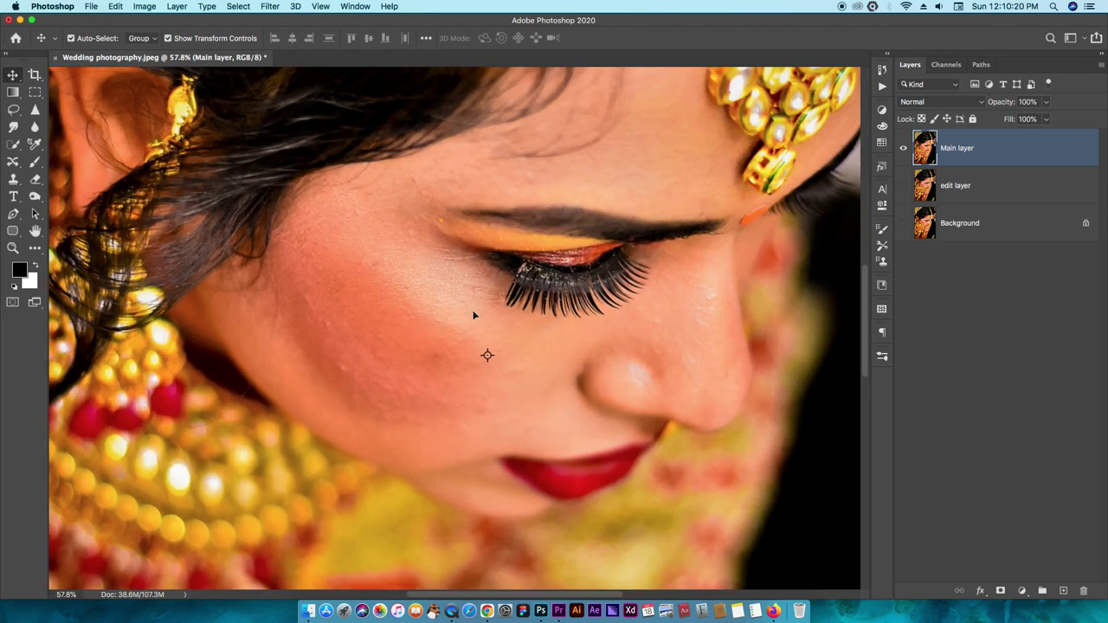
pyautogui.hscroll(2, 473, 315)
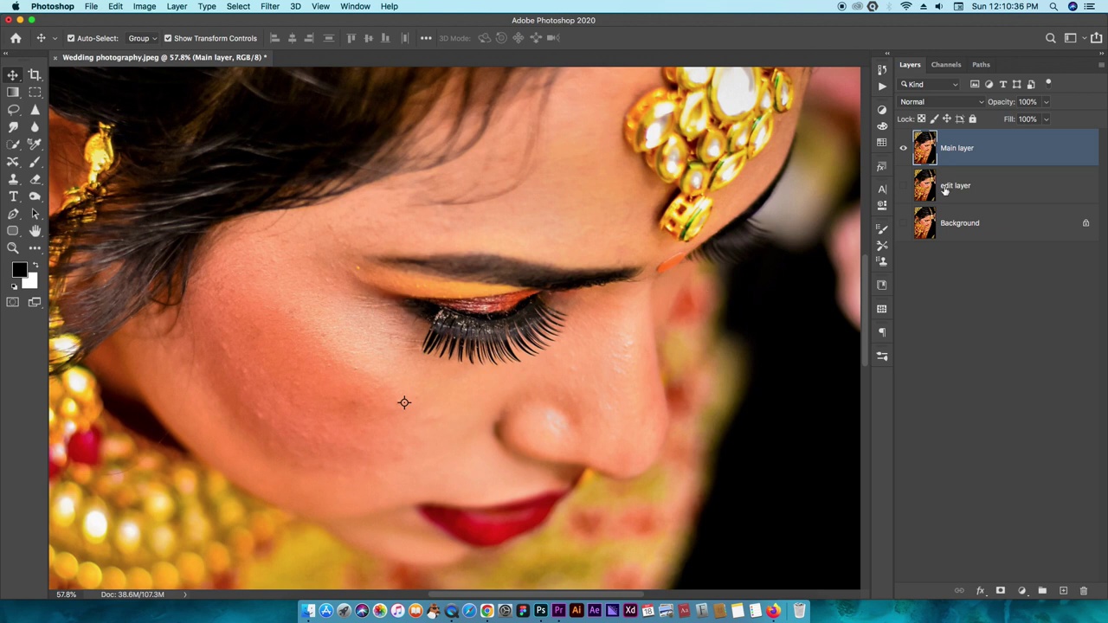
# Add a first Curves adjustment above Main layer, then delete it
pyautogui.click(882, 110)
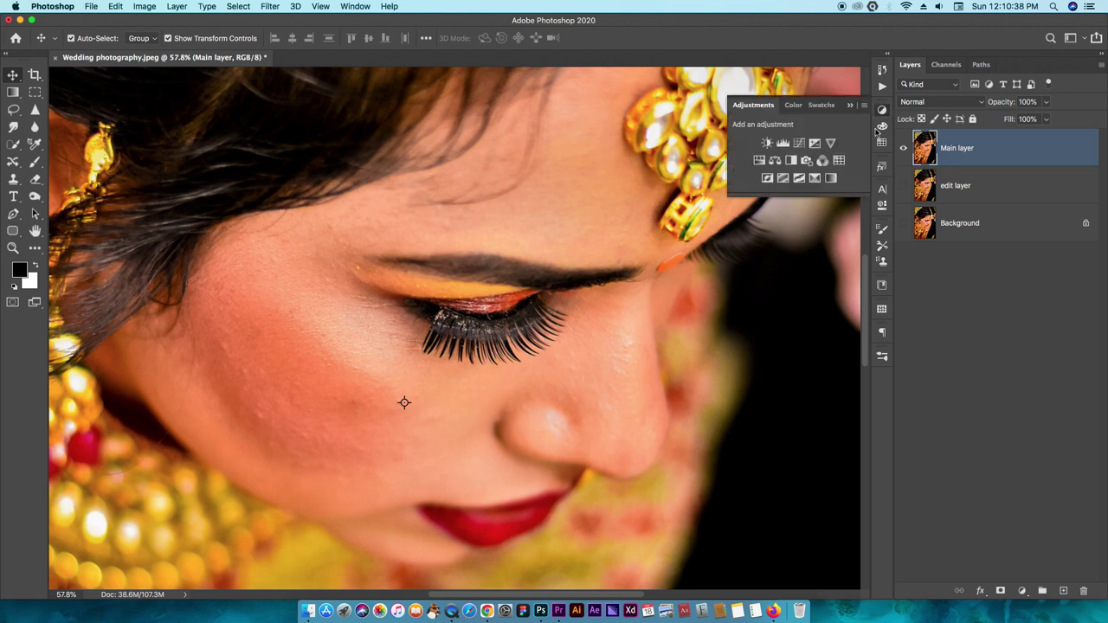
pyautogui.click(798, 144)
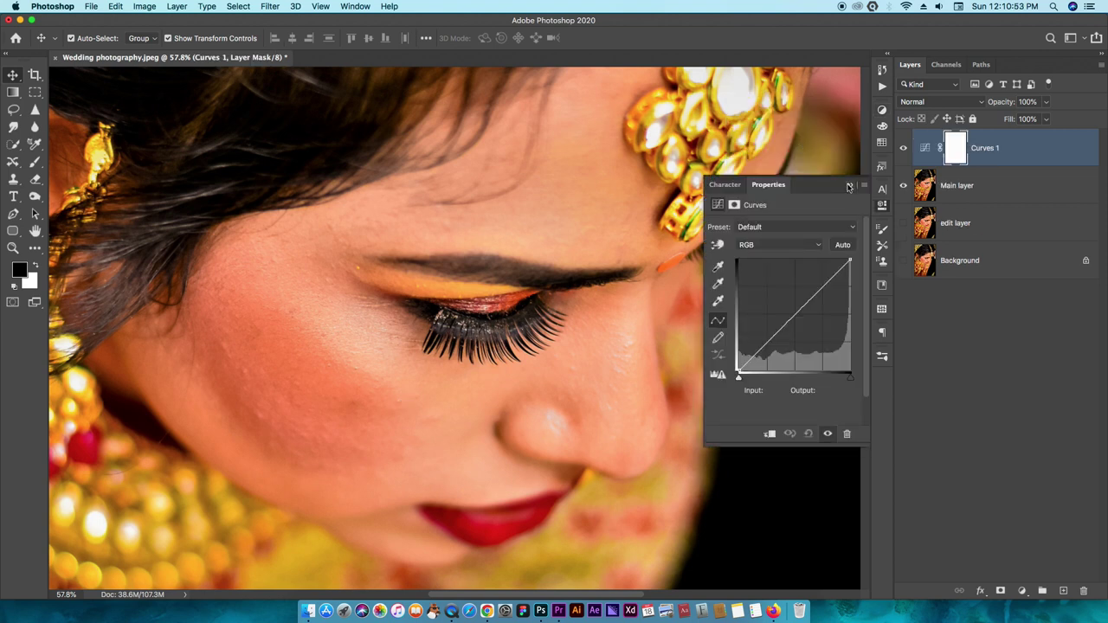
pyautogui.click(849, 187)
pyautogui.press('Delete')
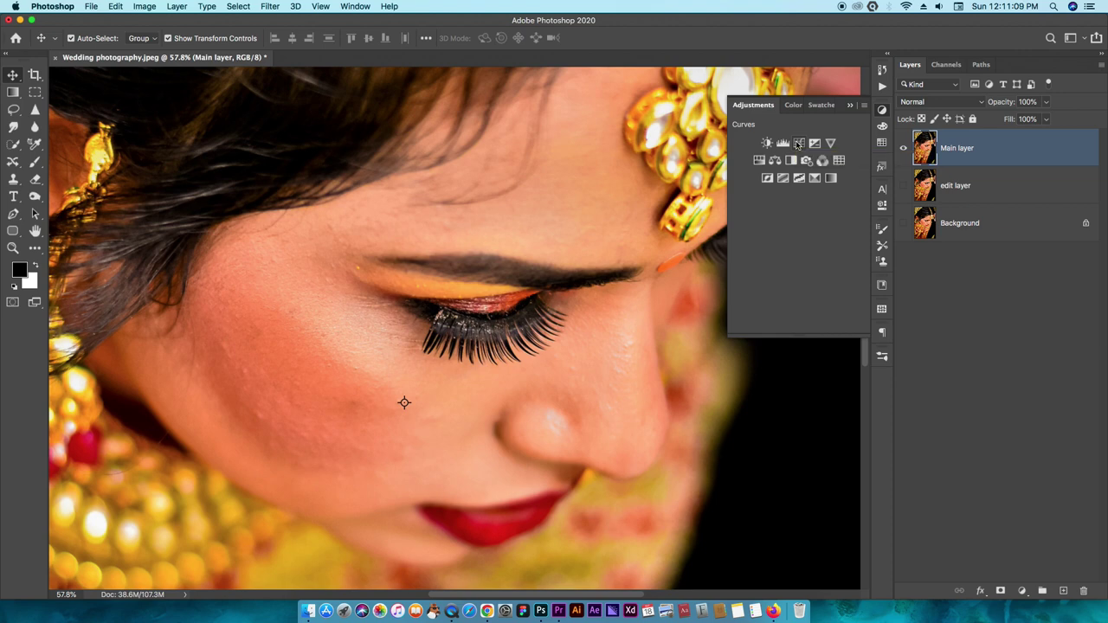
# Add Curves 1 and bend the curve steeply upward to strongly brighten the photo
pyautogui.click(800, 145)
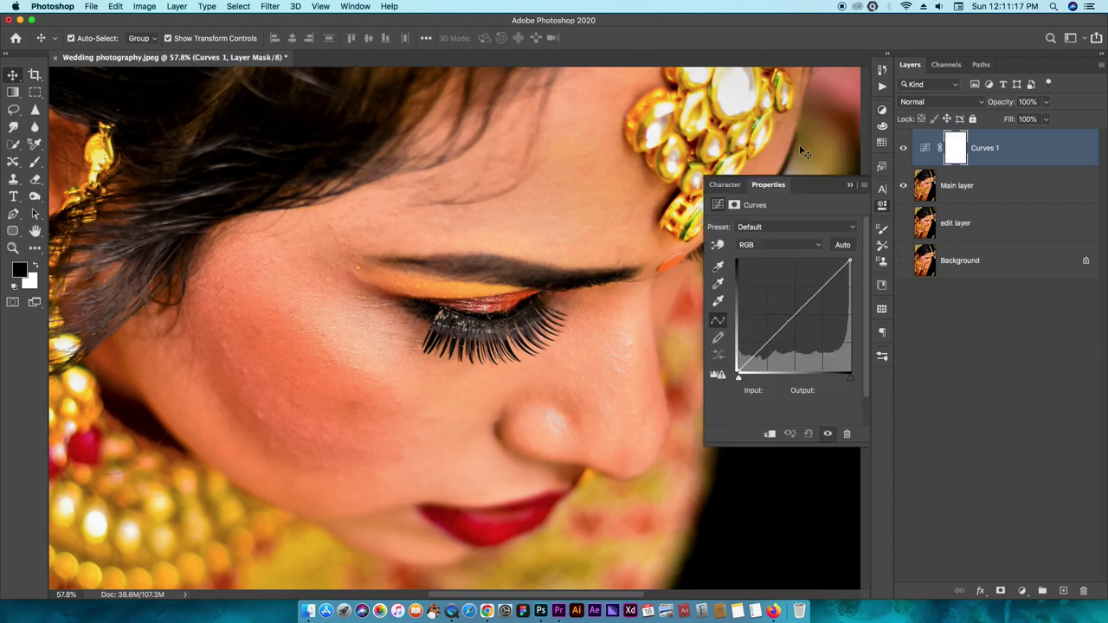
pyautogui.moveTo(788, 323); pyautogui.dragTo(781, 301)
pyautogui.click(779, 244)
pyautogui.click(758, 264)
pyautogui.click(765, 247)
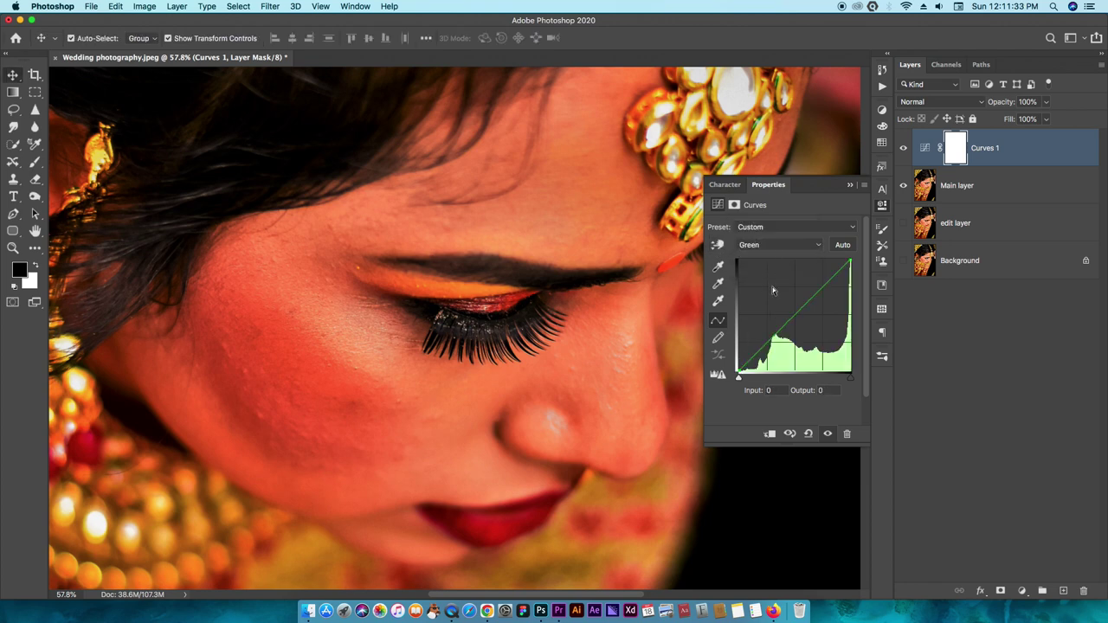
pyautogui.click(953, 185)
pyautogui.click(984, 148)
pyautogui.click(717, 244)
pyautogui.moveTo(625, 230); pyautogui.dragTo(639, 210)
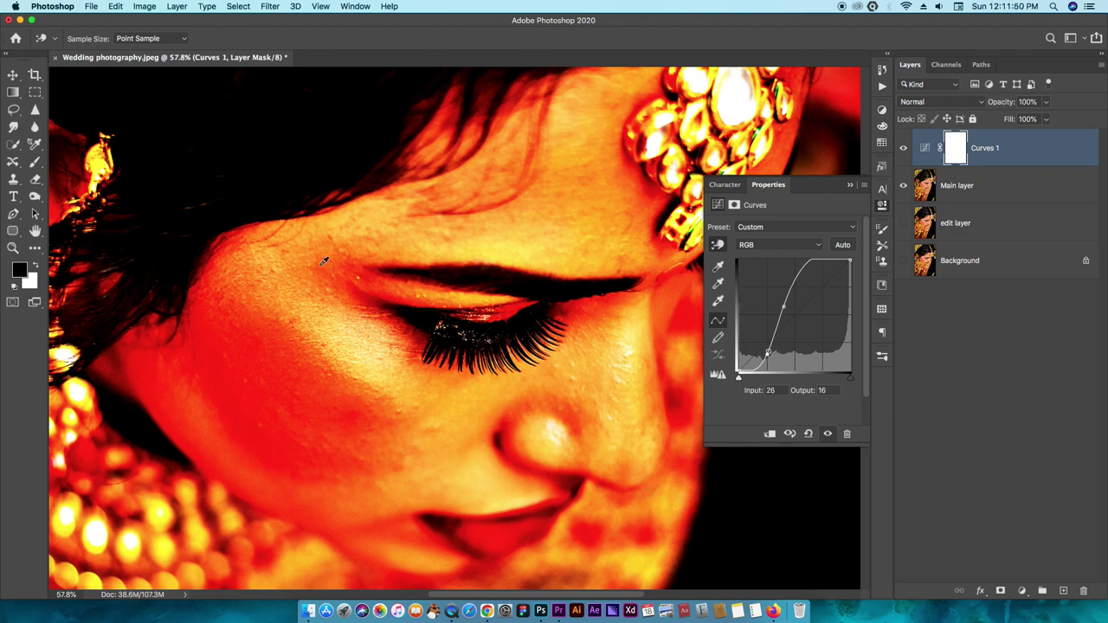
# Clip Curves 1 to Main layer and fill its mask with black
pyautogui.hotkey('ctrl', '0')
pyautogui.press('v')
pyautogui.hotkey('ctrl', 'alt', 'g')
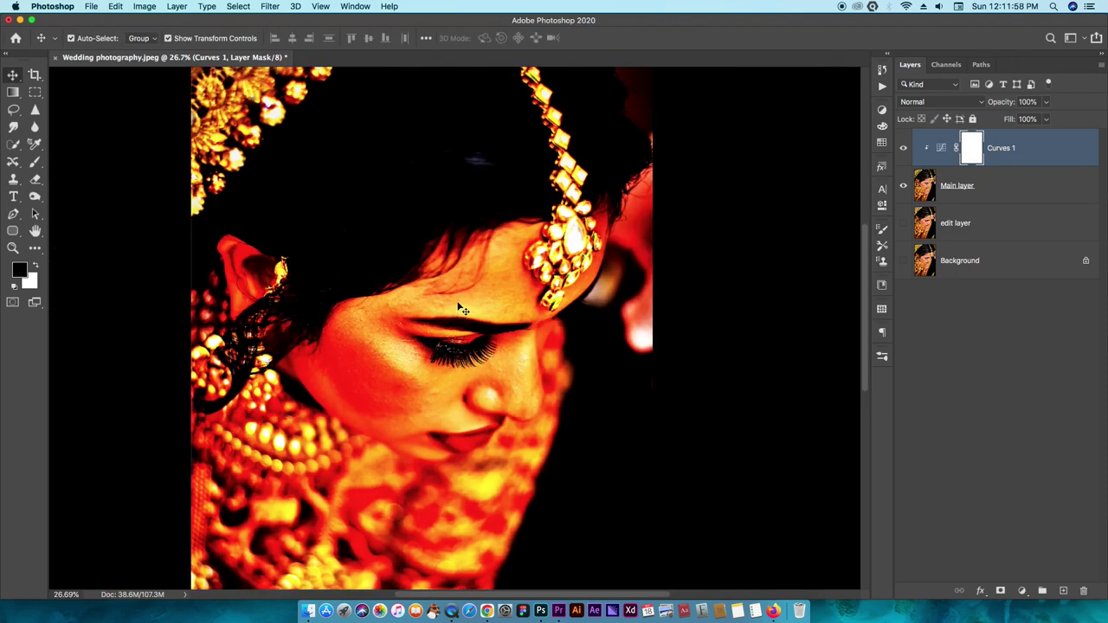
pyautogui.scroll(5, 463, 310)
pyautogui.hotkey('shift', 'F5')
pyautogui.click(377, 181)
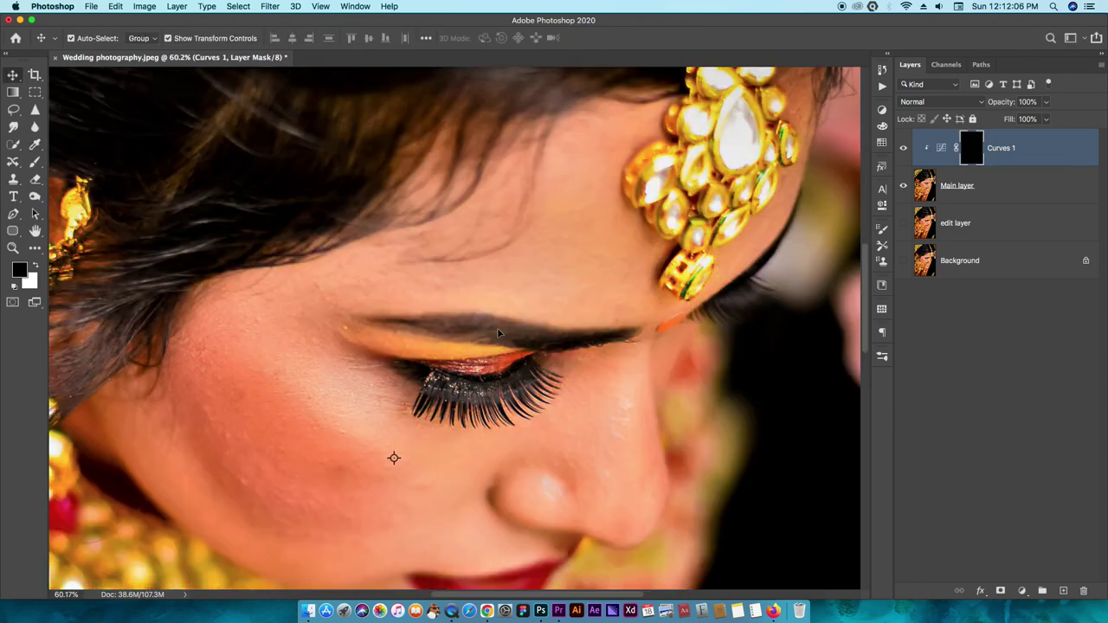
# Set the Brush tool to the Soft Round preset
pyautogui.click(34, 162)
pyautogui.press('F5')
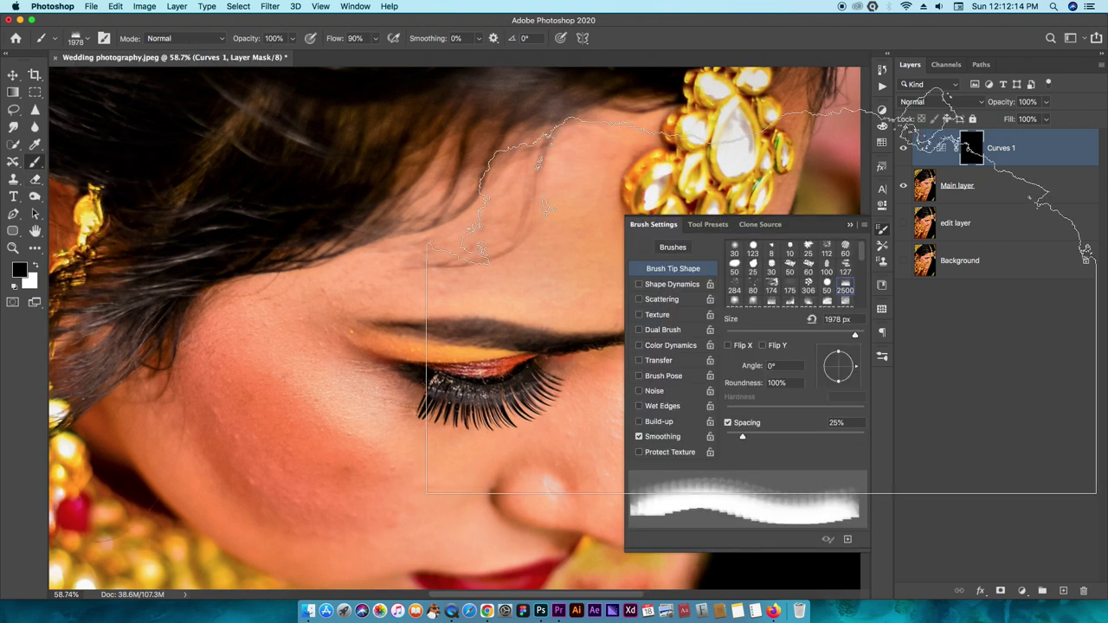
pyautogui.click(745, 252)
pyautogui.moveTo(743, 335); pyautogui.dragTo(748, 335)
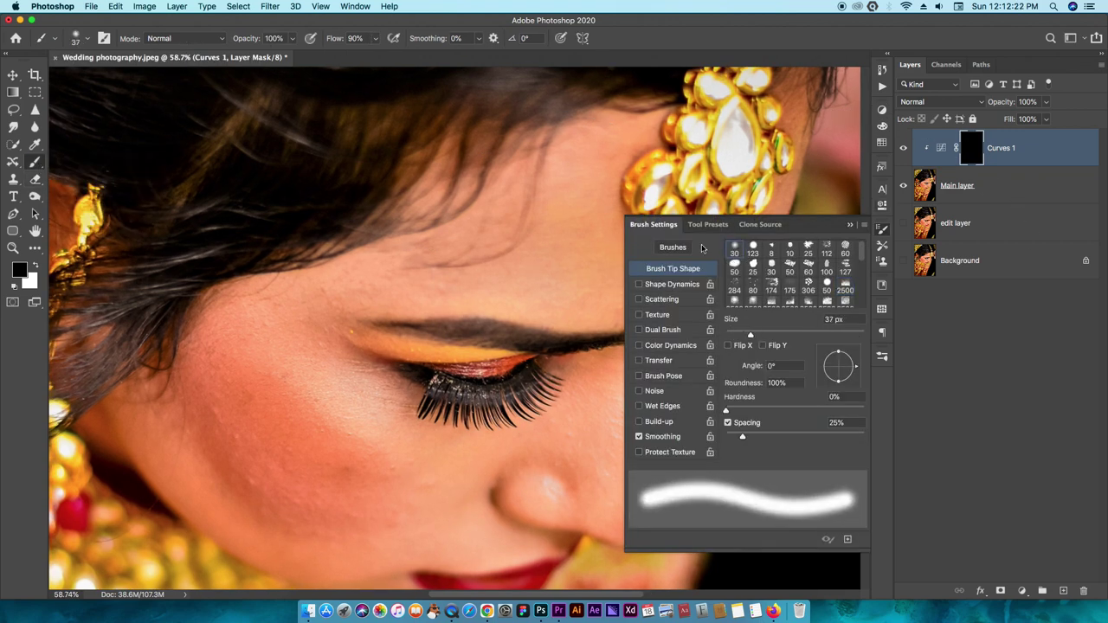
pyautogui.click(849, 224)
pyautogui.click(86, 38)
pyautogui.scroll(5, 87, 216)
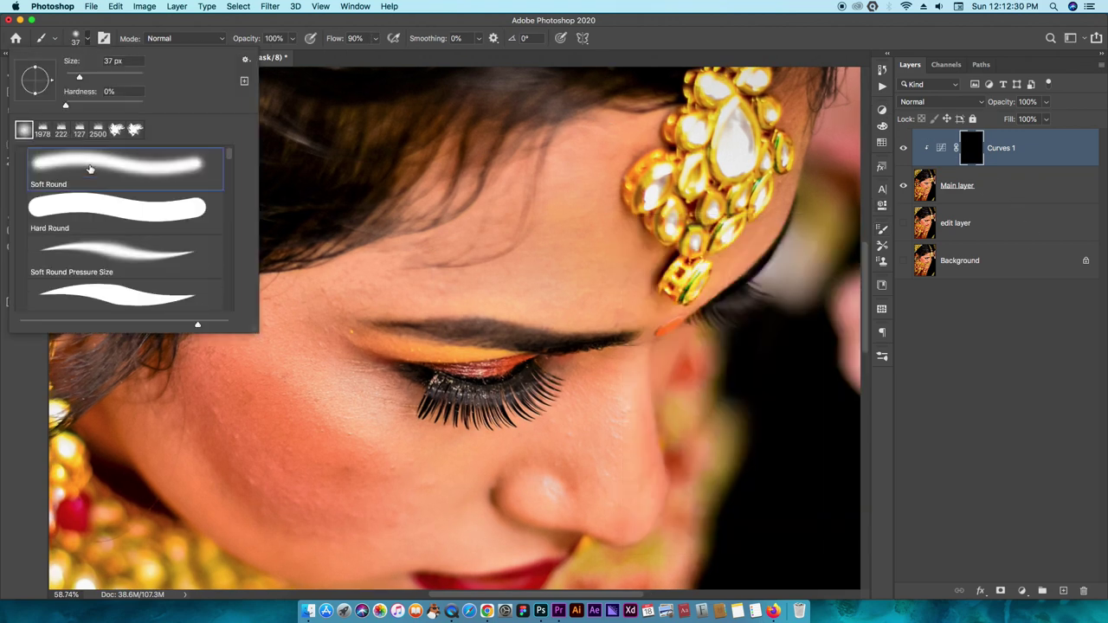
pyautogui.doubleClick(165, 164)
pyautogui.scroll(-2, 296, 295)
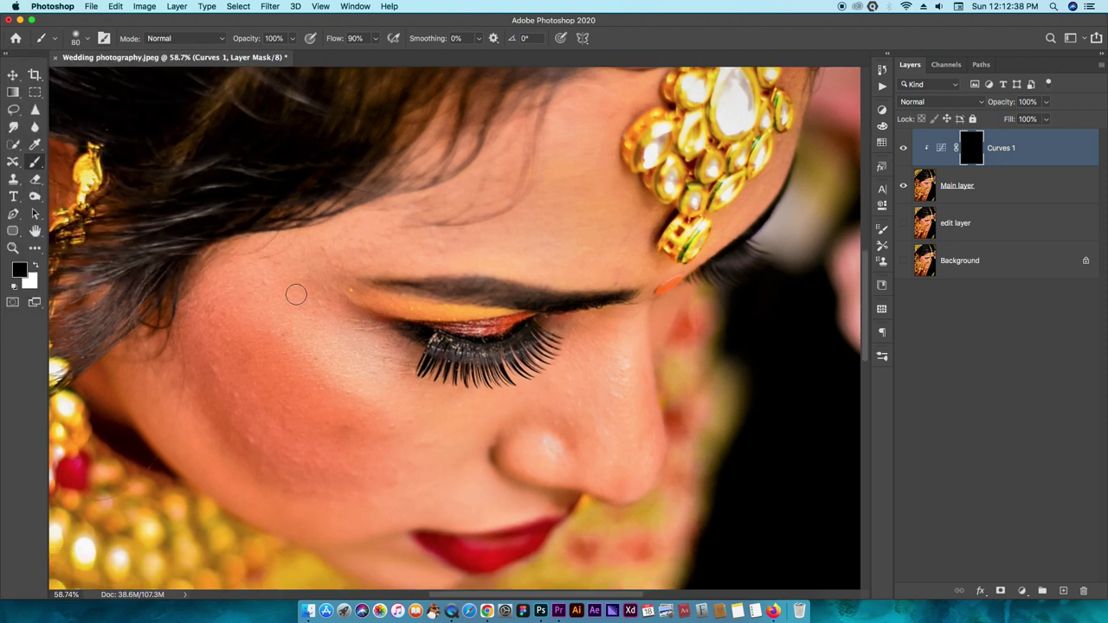
# Paint white glow strokes on the mask over the cheekbone, brow and nose
pyautogui.press('x')
pyautogui.moveTo(299, 304)
pyautogui.mouseDown()
pyautogui.moveTo(403, 398)
pyautogui.moveTo(295, 296)
pyautogui.mouseUp()
pyautogui.moveTo(516, 210); pyautogui.dragTo(433, 227)
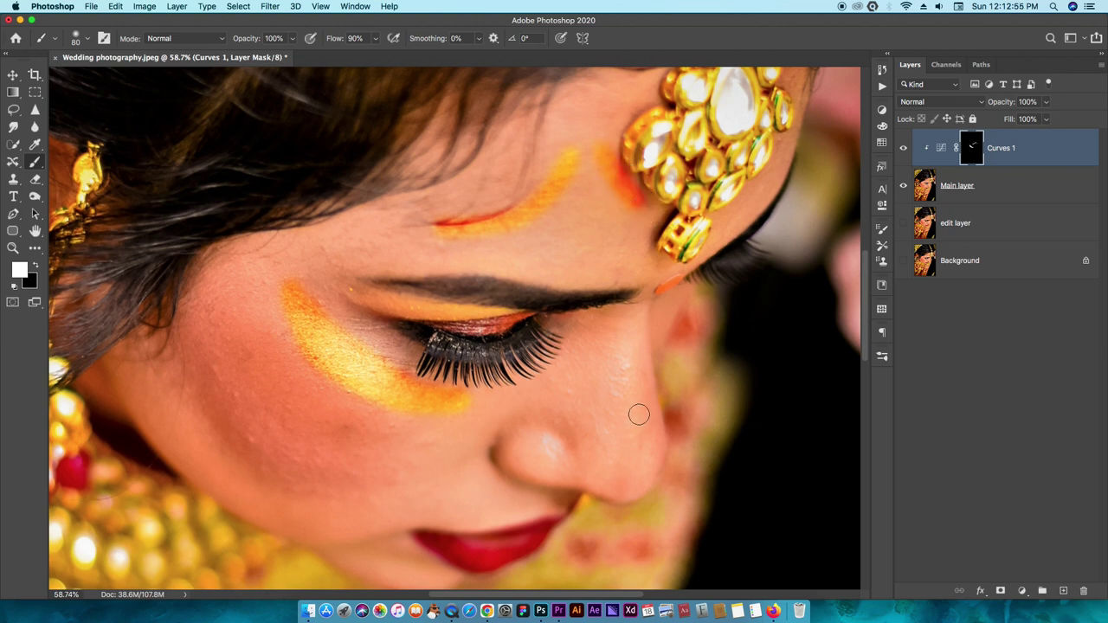
pyautogui.scroll(-1, 637, 413)
pyautogui.moveTo(636, 303); pyautogui.dragTo(649, 402)
pyautogui.scroll(-5, 169, 248)
pyautogui.scroll(-3, 476, 260)
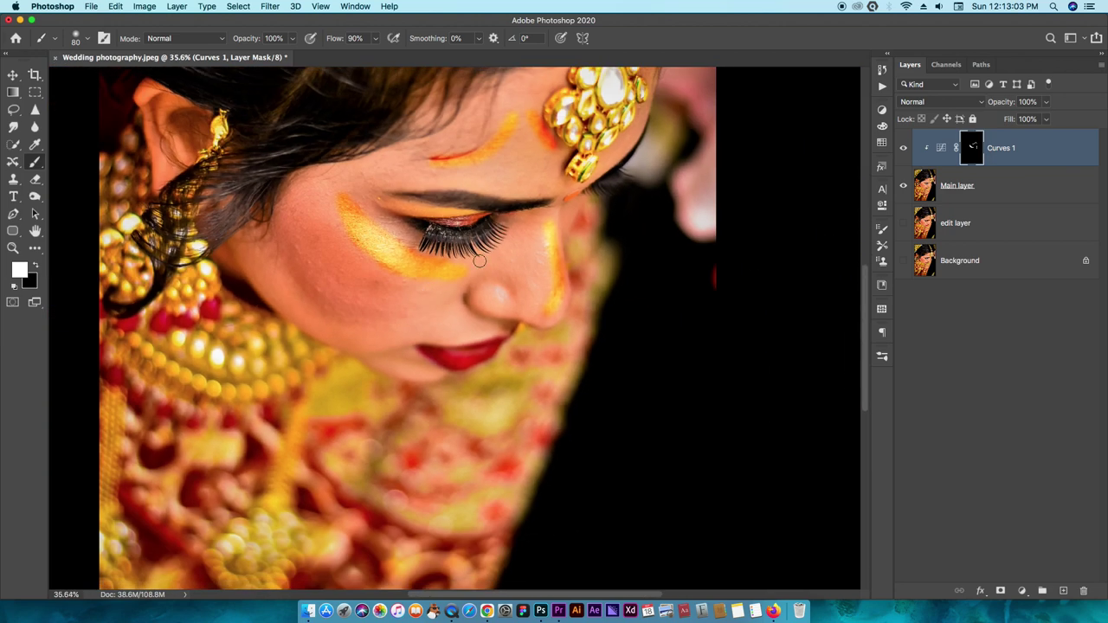
pyautogui.scroll(3, 531, 198)
pyautogui.scroll(1, 537, 220)
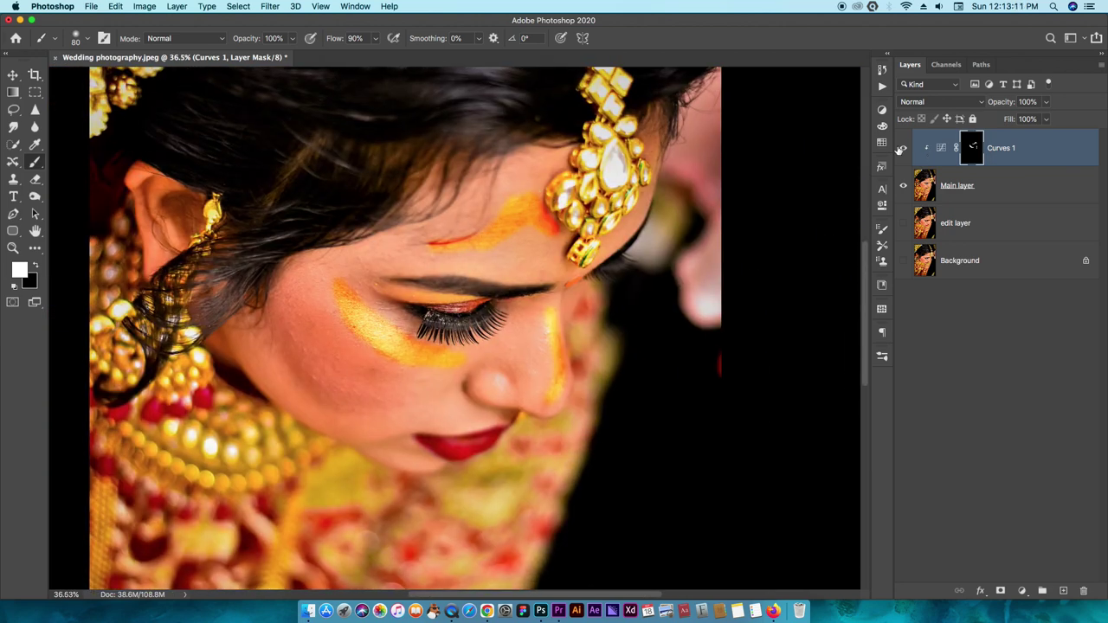
pyautogui.click(269, 6)
# Feather the Curves 1 mask with a 53.1-pixel Gaussian Blur
pyautogui.click(459, 198)
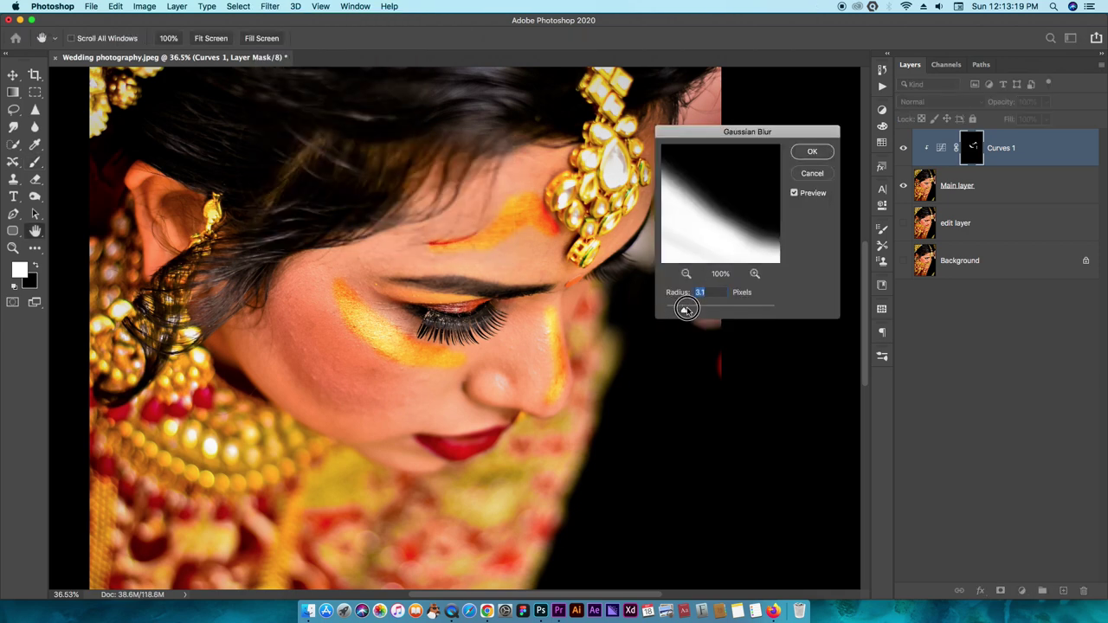
pyautogui.click(686, 274)
pyautogui.moveTo(684, 309); pyautogui.dragTo(725, 312)
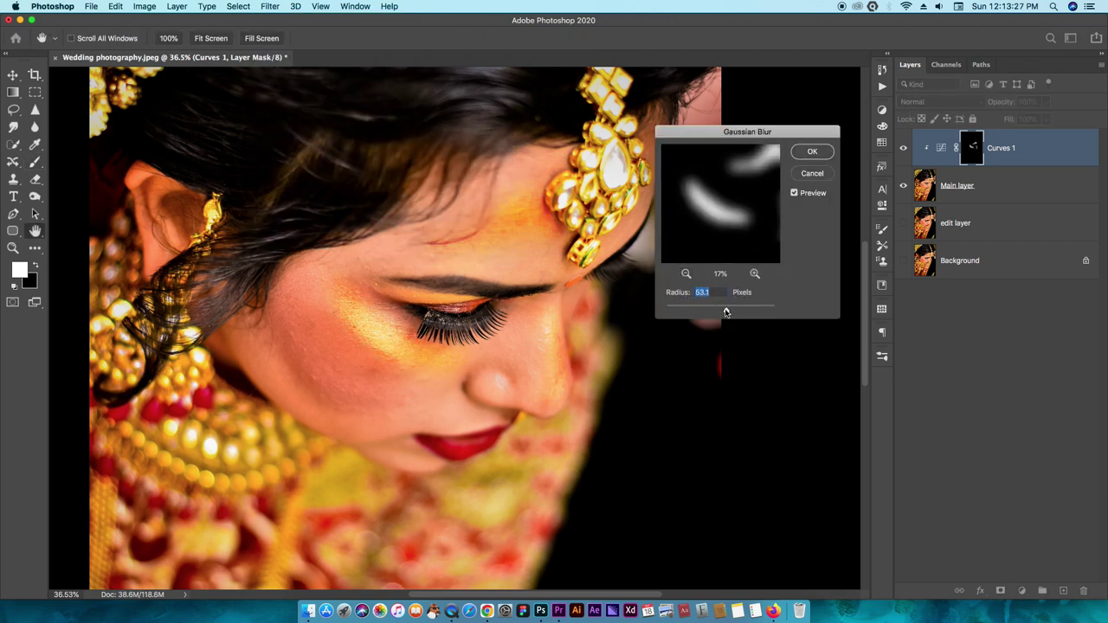
pyautogui.press('Return')
pyautogui.press('b')
pyautogui.scroll(1, 559, 224)
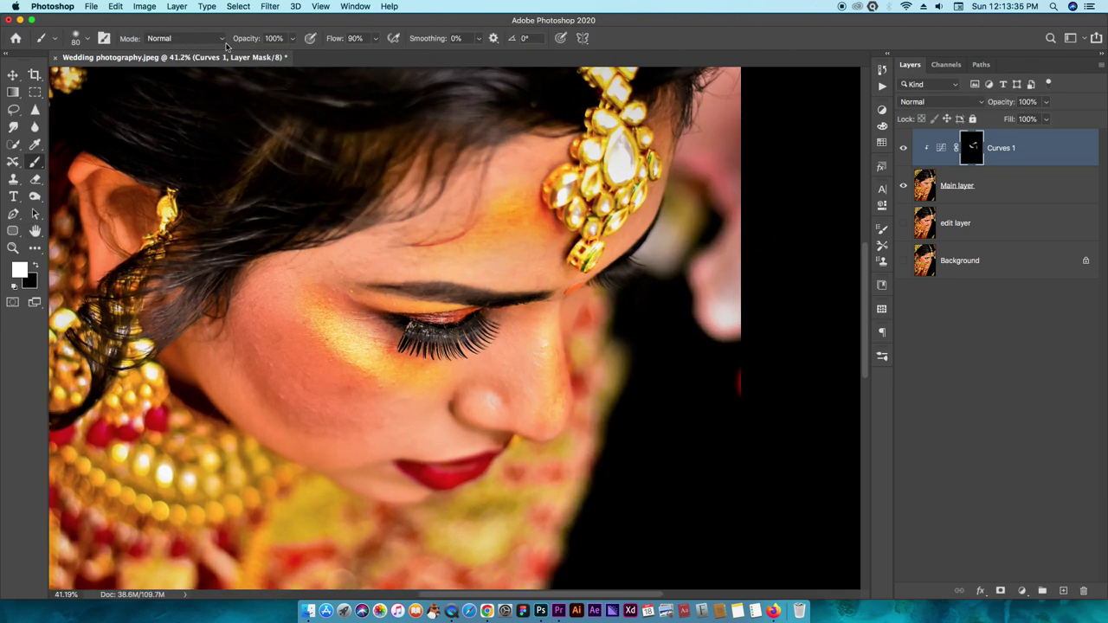
pyautogui.scroll(-1, 449, 136)
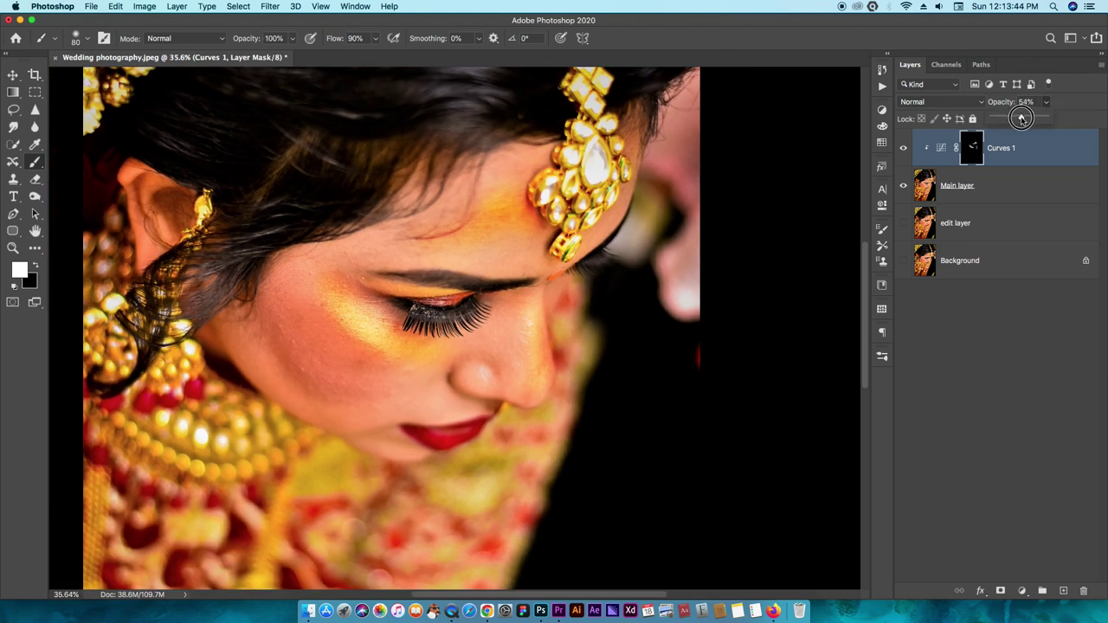
# Group Curves 1 with Main layer and name the group 'hightlight'
pyautogui.keyDown('shift'); pyautogui.click(952, 186); pyautogui.keyUp('shift')
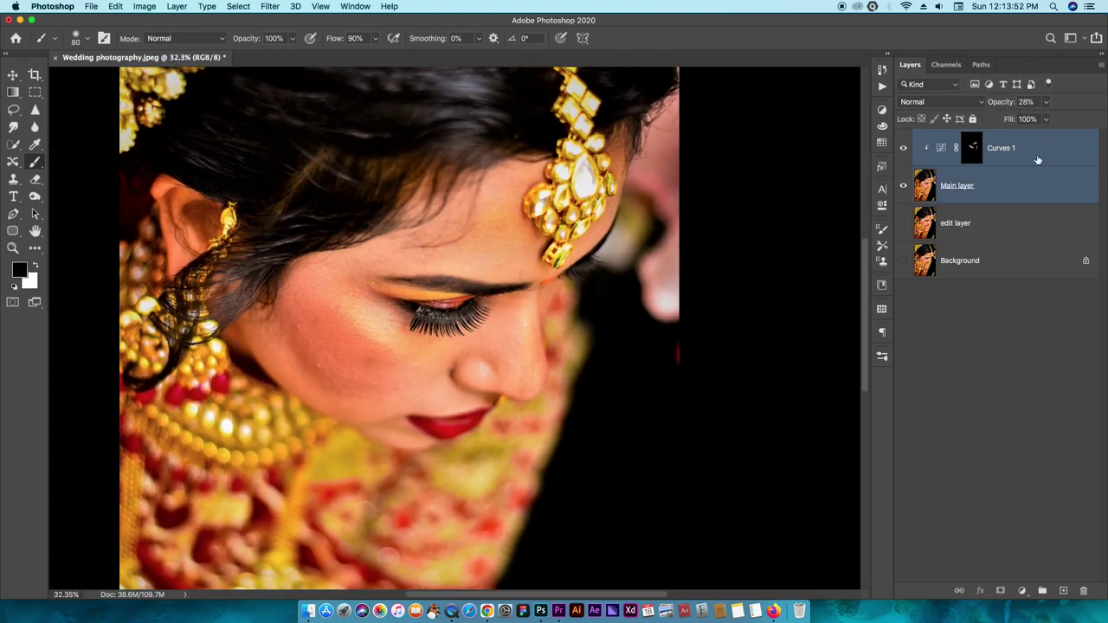
pyautogui.hotkey('ctrl', 'g')
pyautogui.rightClick(952, 136)
pyautogui.doubleClick(939, 136)
pyautogui.write('hightlight')
pyautogui.press('Return')
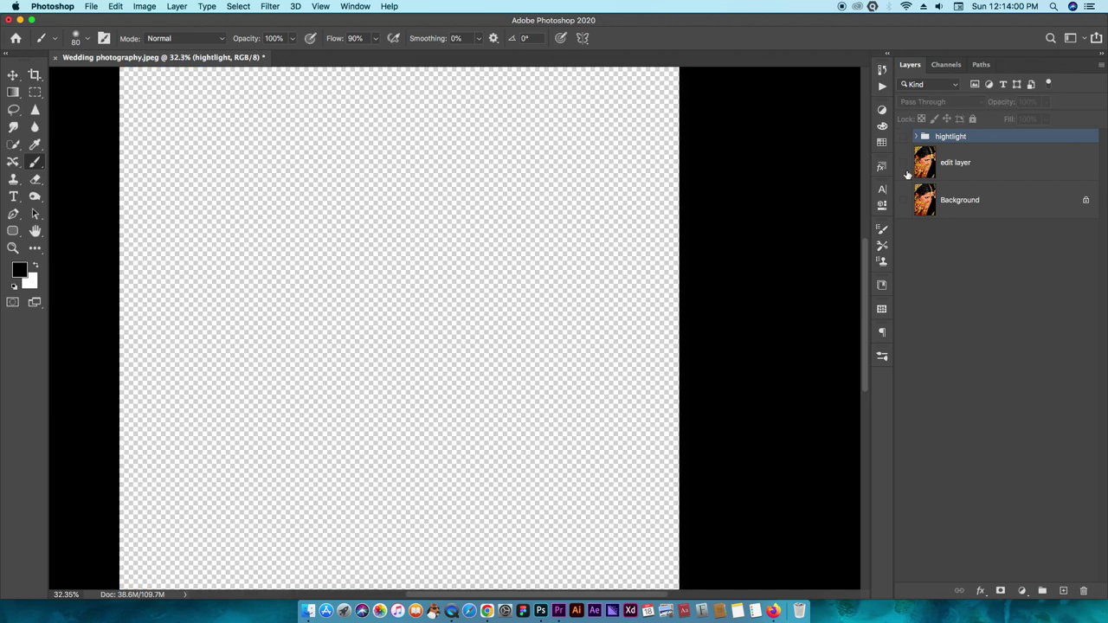
# Add Curves 2 above edit layer with the midtone pulled down to darken
pyautogui.click(952, 162)
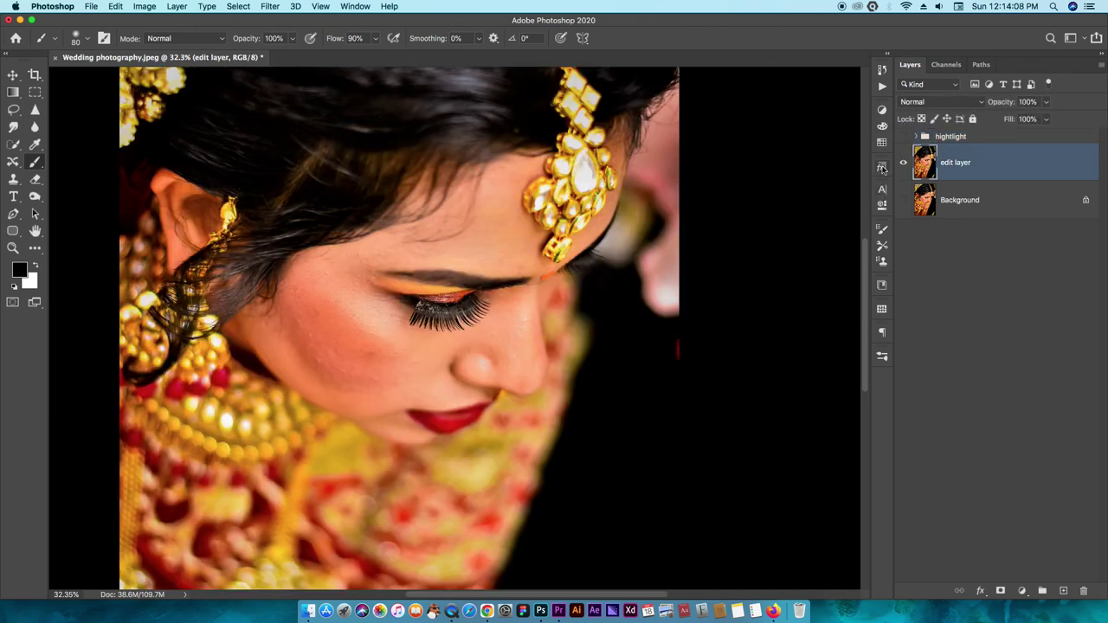
pyautogui.click(882, 111)
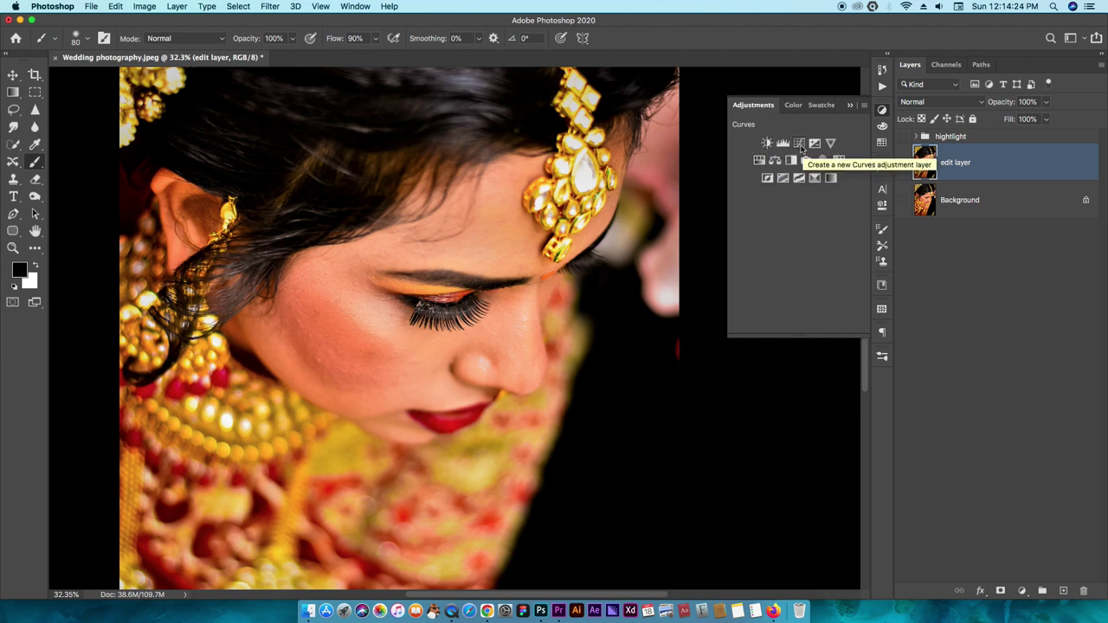
pyautogui.click(799, 143)
pyautogui.moveTo(790, 318); pyautogui.dragTo(790, 337)
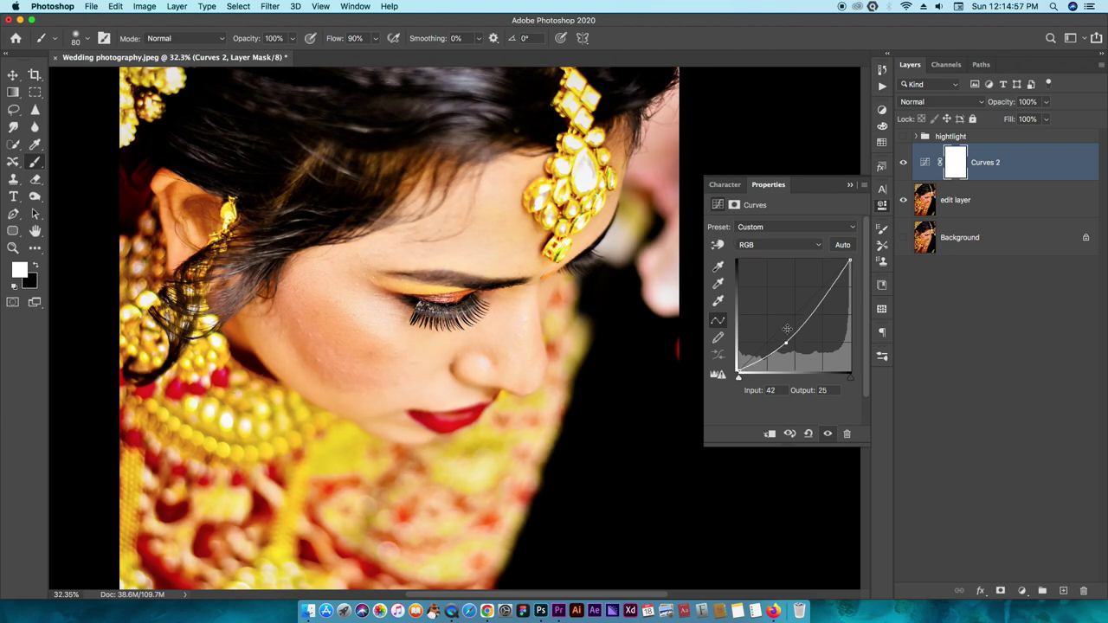
pyautogui.moveTo(786, 344); pyautogui.dragTo(785, 354)
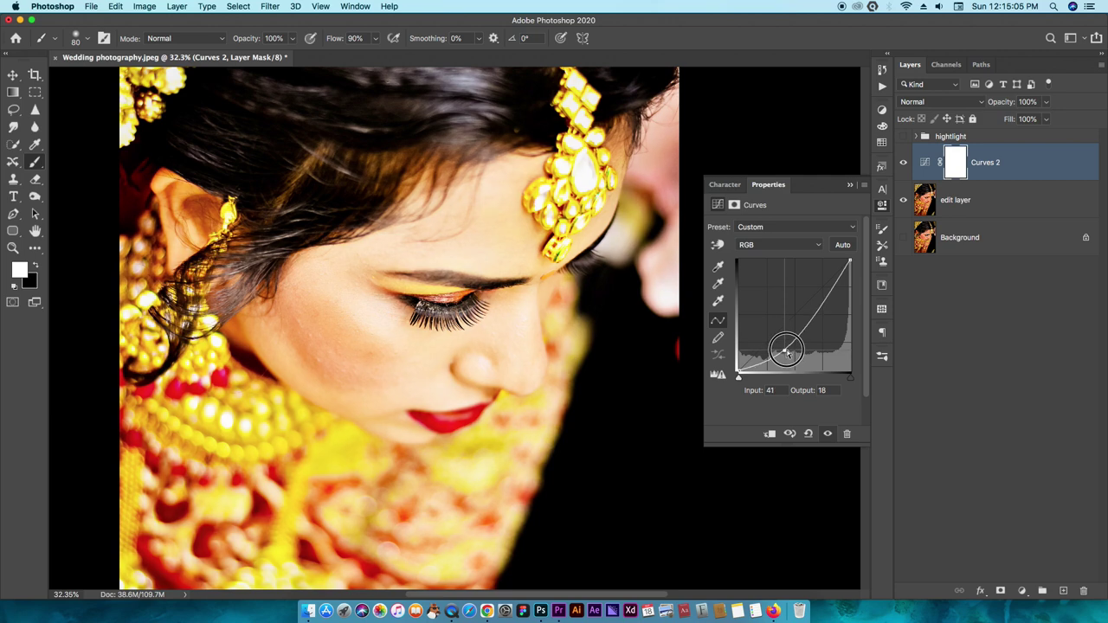
pyautogui.click(956, 162)
# Fill the Curves 2 mask with black to hide the darkening
pyautogui.hotkey('shift', 'BackSpace')
pyautogui.press('Return')
pyautogui.hotkey('shift', 'BackSpace')
pyautogui.press('Return')
pyautogui.hotkey('shift', 'BackSpace')
pyautogui.click(375, 180)
pyautogui.rightClick(13, 179)
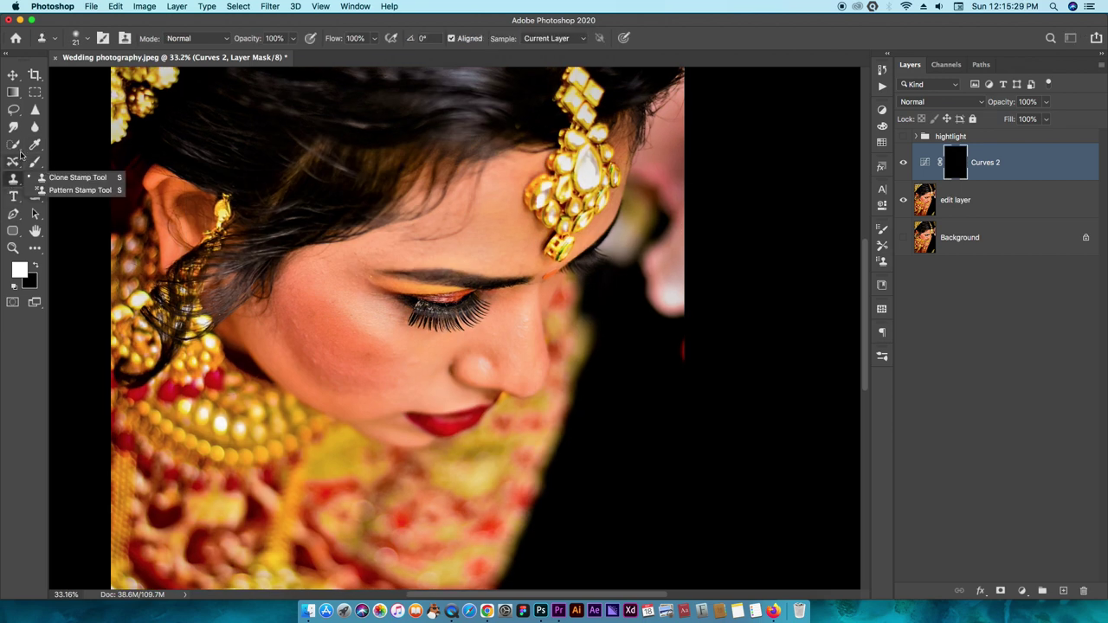
# Pick a brush preset and return to the Brush tool
pyautogui.click(34, 127)
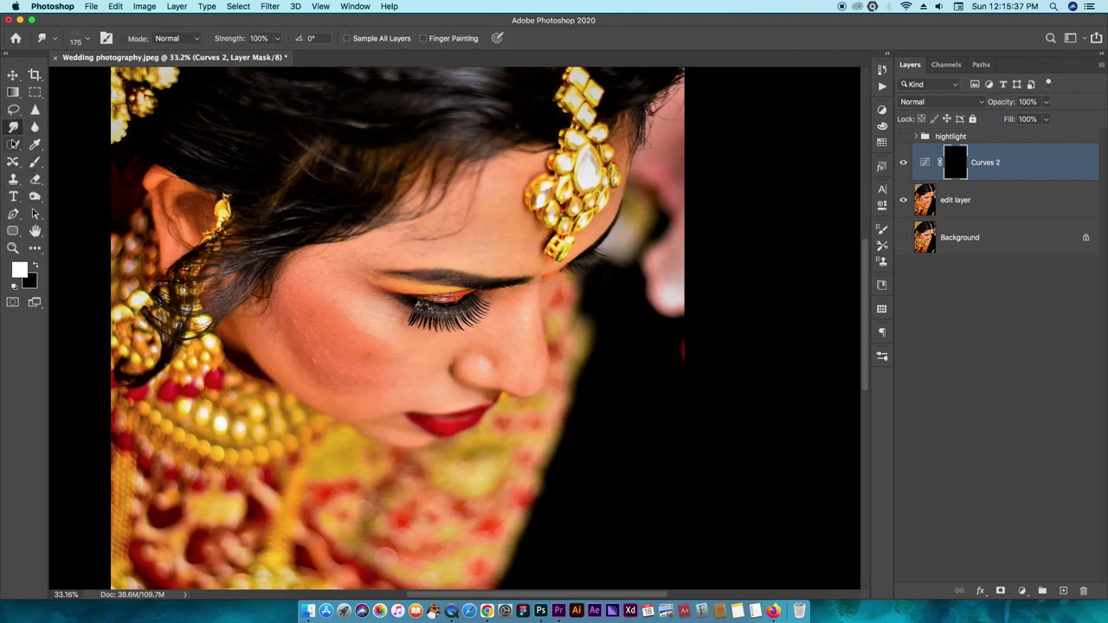
pyautogui.click(354, 6)
pyautogui.click(381, 408)
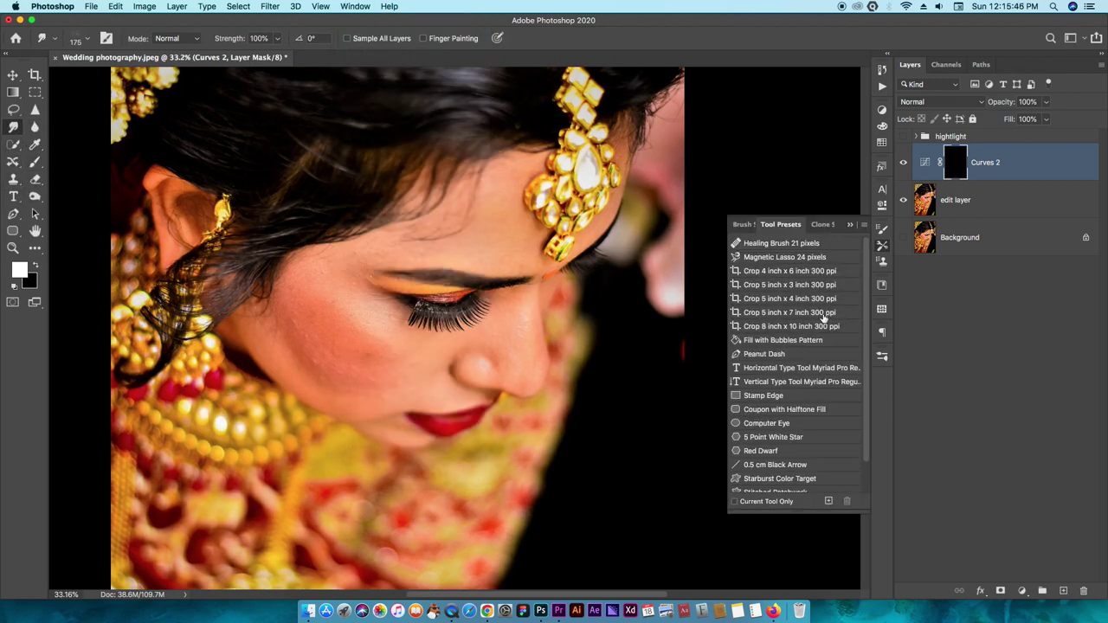
pyautogui.click(714, 297)
pyautogui.click(88, 38)
pyautogui.click(87, 170)
pyautogui.click(403, 358)
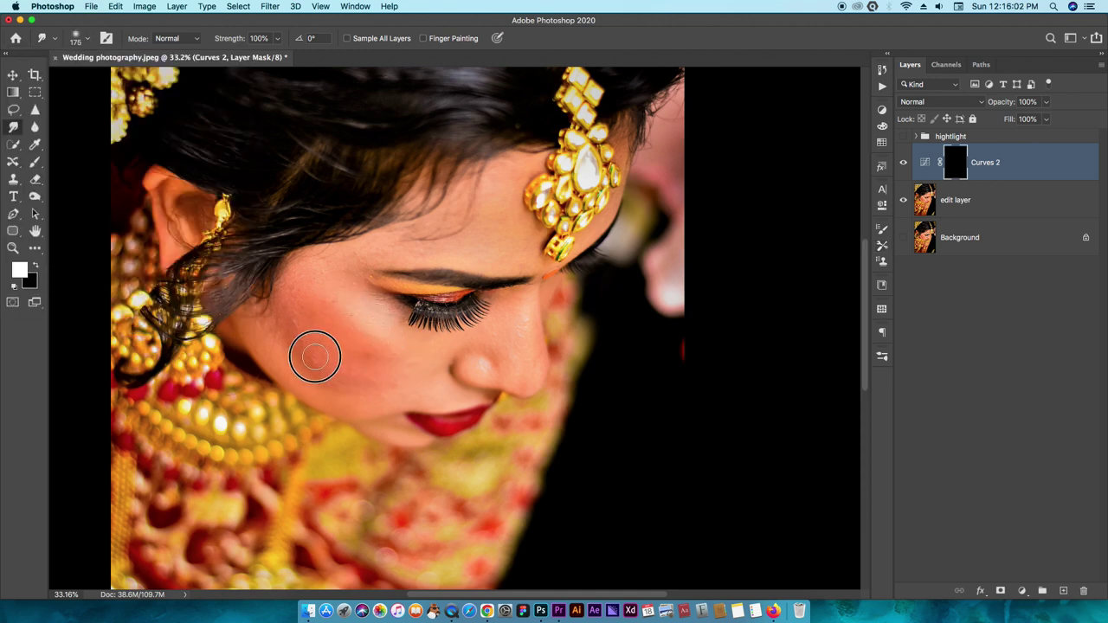
pyautogui.scroll(3, 314, 373)
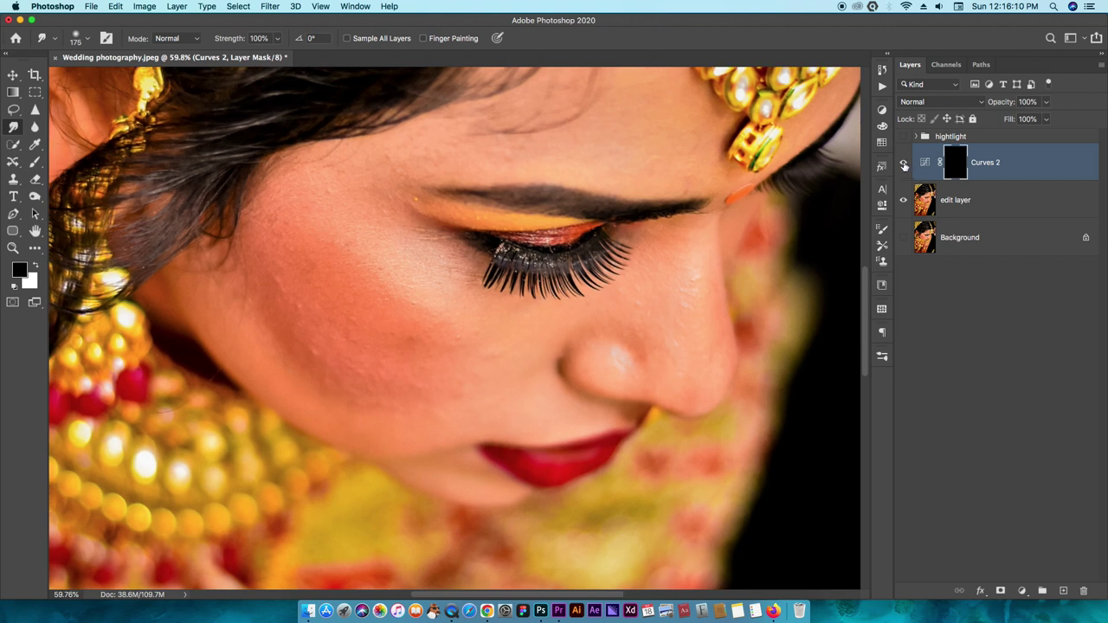
pyautogui.click(35, 126)
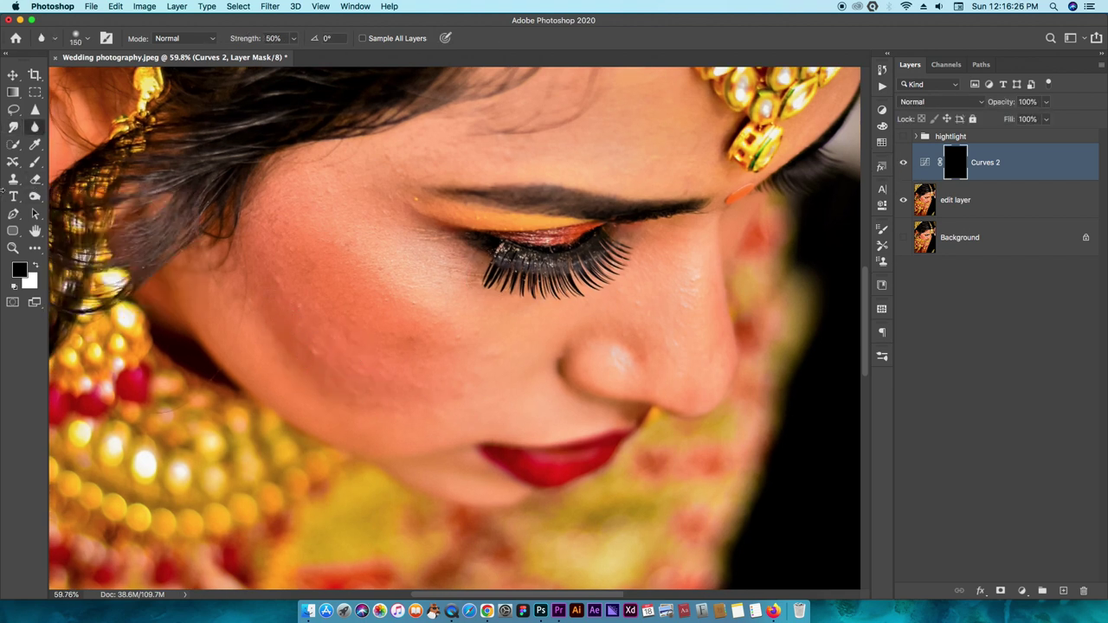
pyautogui.click(35, 163)
# Paint white shading along the lower cheek arc and lower Curves 2 opacity to 45%
pyautogui.press('x')
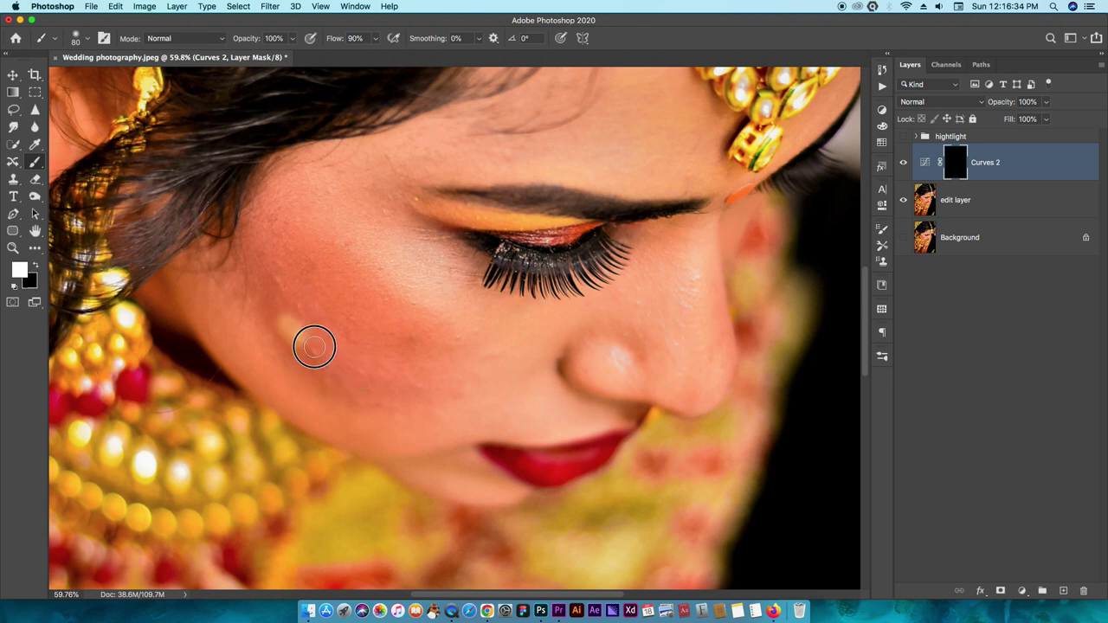
pyautogui.moveTo(312, 344); pyautogui.dragTo(420, 384)
pyautogui.moveTo(256, 268); pyautogui.dragTo(400, 384)
pyautogui.moveTo(288, 368)
pyautogui.mouseDown()
pyautogui.moveTo(285, 344)
pyautogui.moveTo(321, 373)
pyautogui.mouseUp()
pyautogui.moveTo(1045, 102); pyautogui.dragTo(1018, 120)
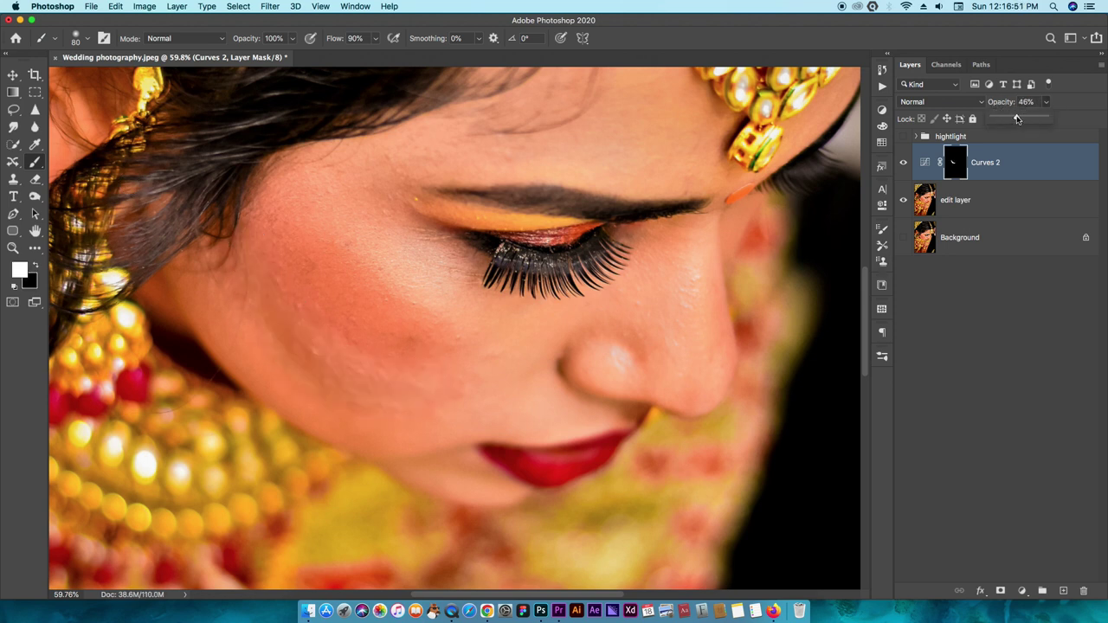
pyautogui.scroll(-3, 418, 360)
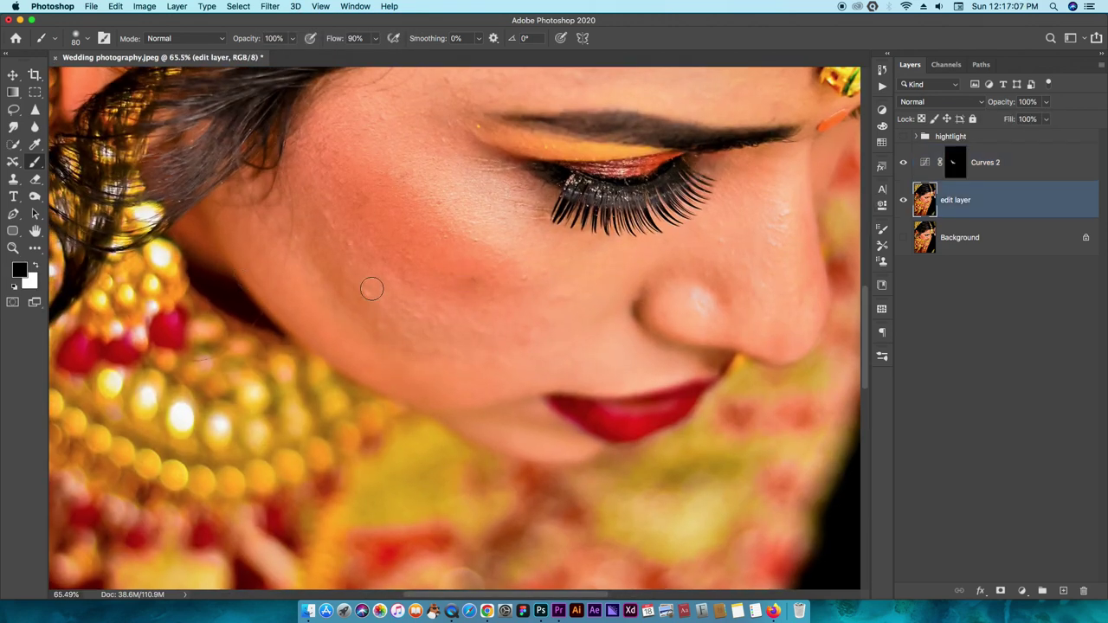
# Heal blemishes across the cheek with the Spot Healing Brush in Normal mode
pyautogui.click(13, 162)
pyautogui.click(86, 160)
pyautogui.rightClick(13, 162)
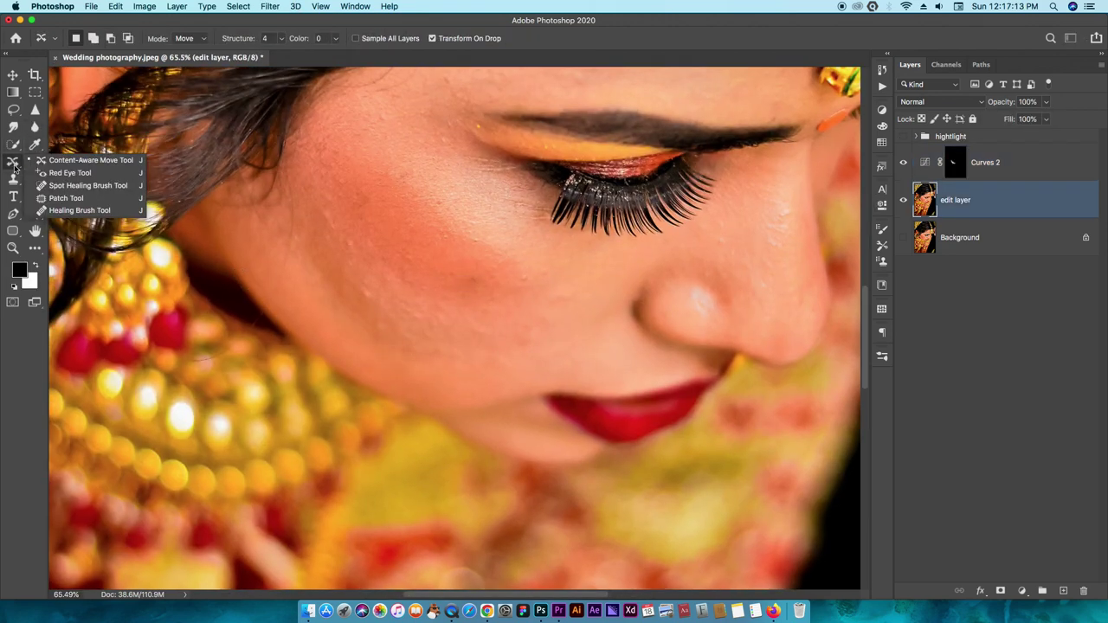
pyautogui.click(87, 186)
pyautogui.moveTo(329, 269); pyautogui.dragTo(329, 222)
pyautogui.moveTo(353, 296)
pyautogui.mouseDown()
pyautogui.moveTo(470, 334)
pyautogui.moveTo(453, 341)
pyautogui.moveTo(321, 260)
pyautogui.mouseUp()
pyautogui.hotkey('shift', 'alt', 'm')
pyautogui.moveTo(452, 330); pyautogui.dragTo(423, 324)
pyautogui.scroll(-2, 423, 325)
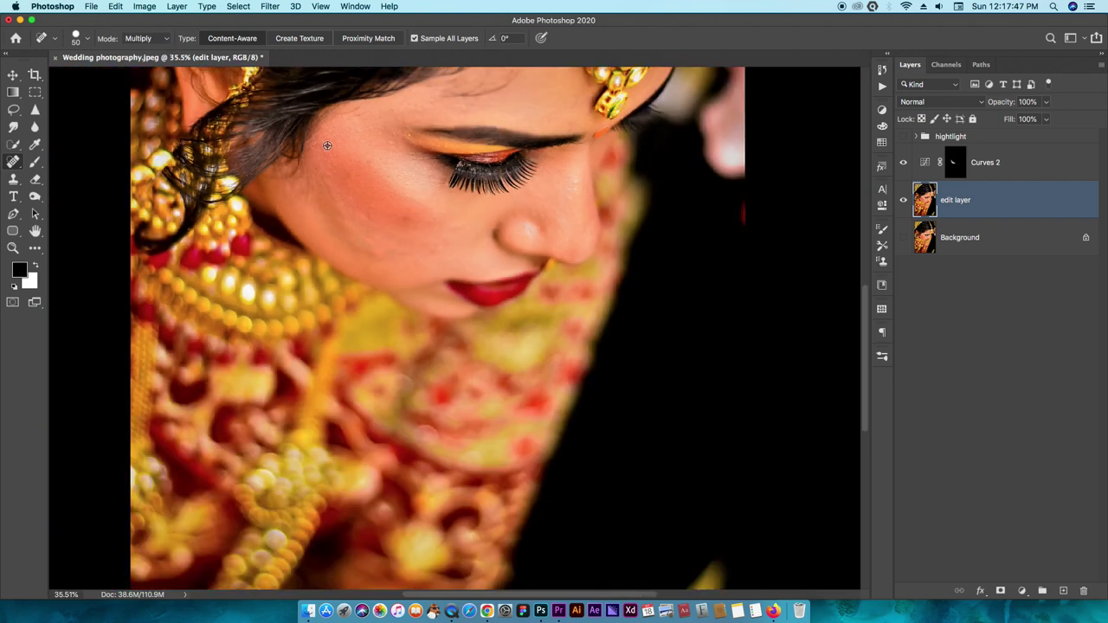
pyautogui.click(138, 38)
pyautogui.click(139, 16)
pyautogui.moveTo(360, 221); pyautogui.dragTo(358, 260)
# Hide Curves 2, duplicate edit layer, and patch the cheek skin on the copy
pyautogui.scroll(-3, 406, 271)
pyautogui.click(902, 162)
pyautogui.click(902, 237)
pyautogui.scroll(4, 826, 239)
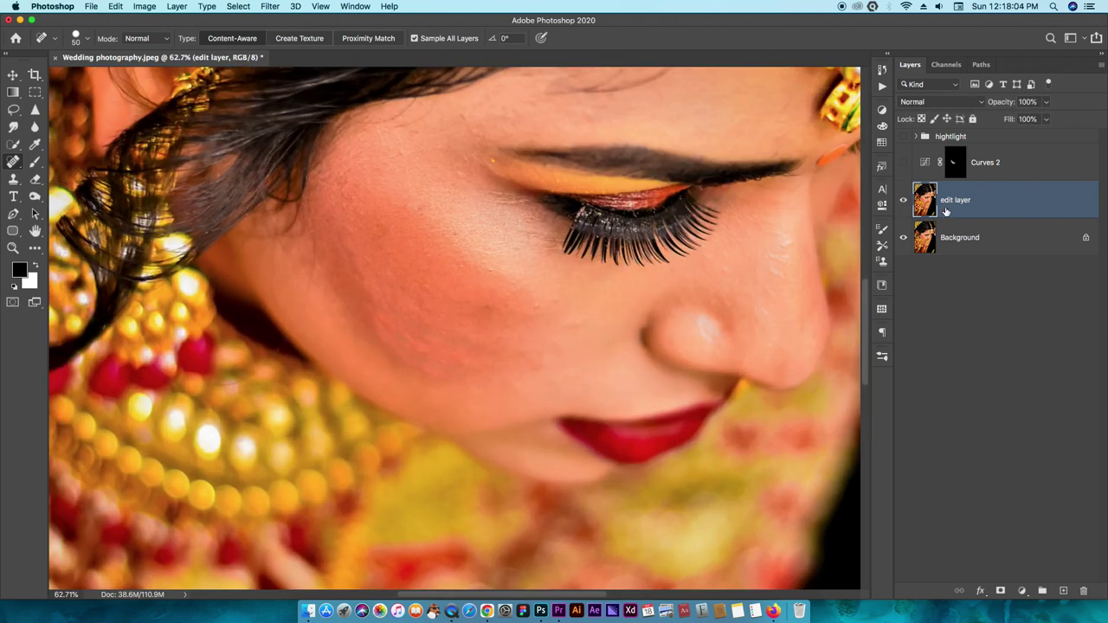
pyautogui.press('super+j')
pyautogui.rightClick(17, 161)
pyautogui.click(78, 196)
pyautogui.moveTo(353, 268)
pyautogui.mouseDown()
pyautogui.moveTo(502, 363)
pyautogui.moveTo(407, 341)
pyautogui.moveTo(447, 275)
pyautogui.mouseUp()
pyautogui.press('super+d')
# Smooth the cheek skin with the Blur tool at 19% strength
pyautogui.press('v')
pyautogui.rightClick(982, 207)
pyautogui.press('Escape')
pyautogui.click(976, 236)
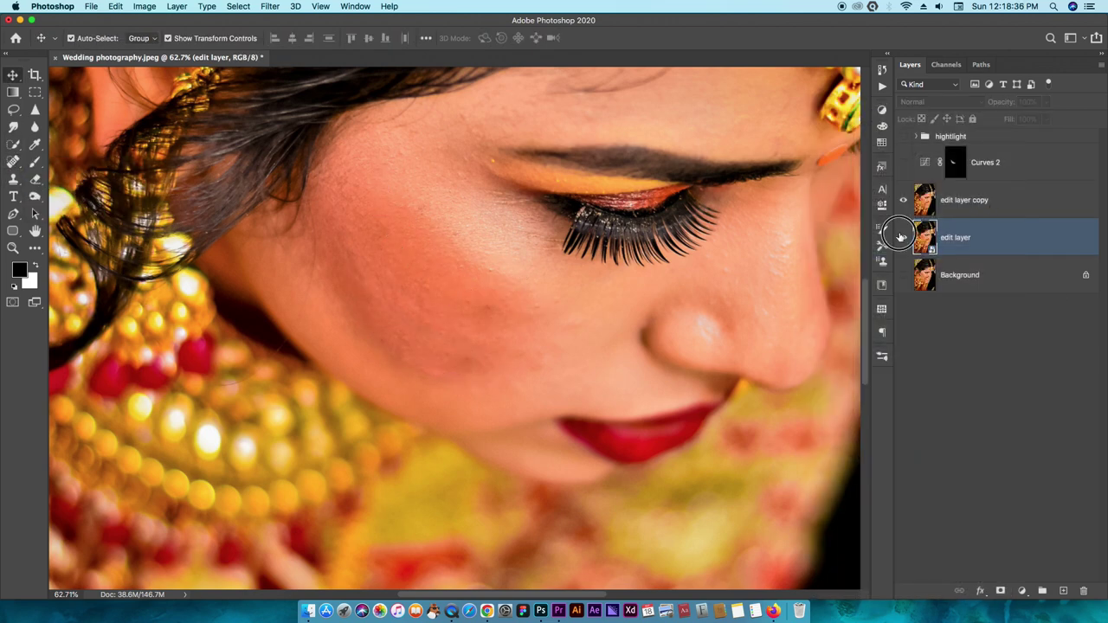
pyautogui.hotkey('alt', ']')
pyautogui.scroll(1, 554, 306)
pyautogui.click(35, 128)
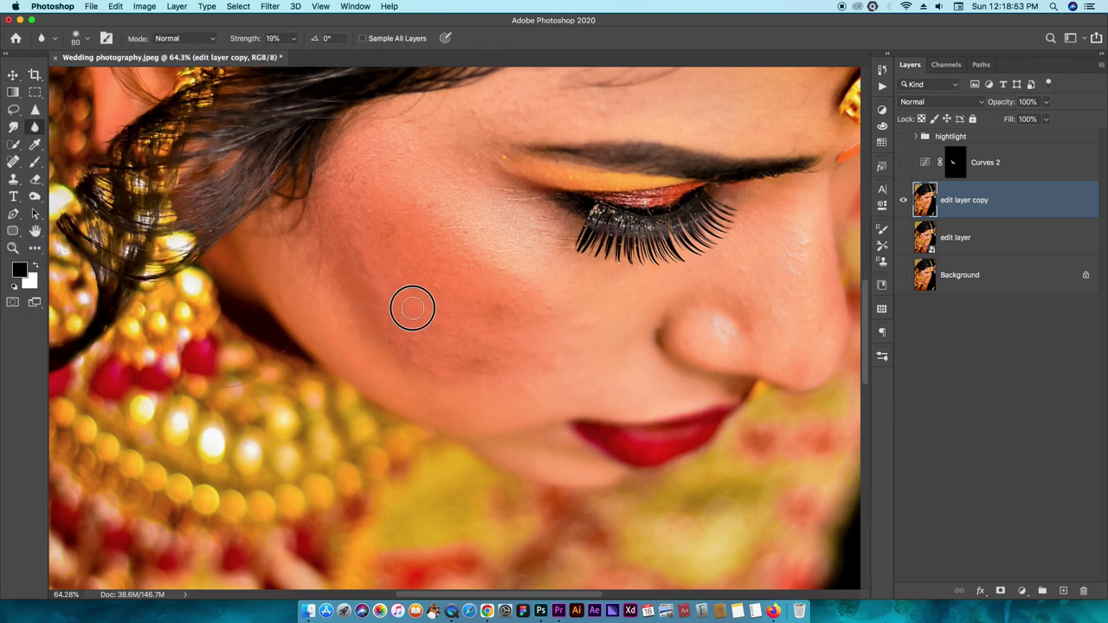
pyautogui.scroll(5, 406, 299)
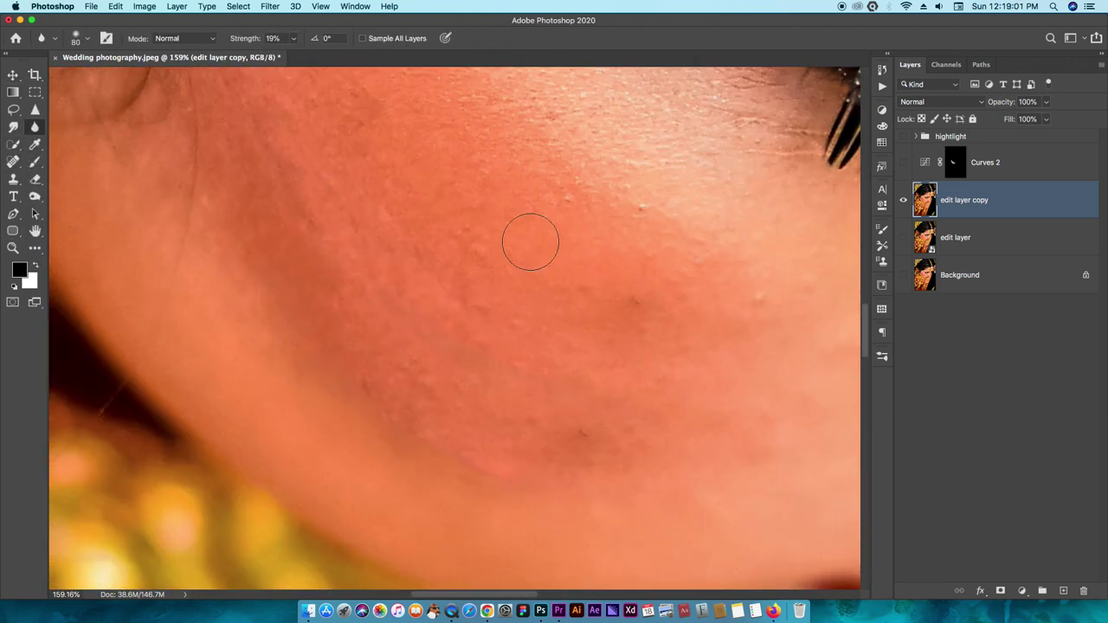
pyautogui.scroll(-5, 372, 328)
pyautogui.scroll(-5, 372, 329)
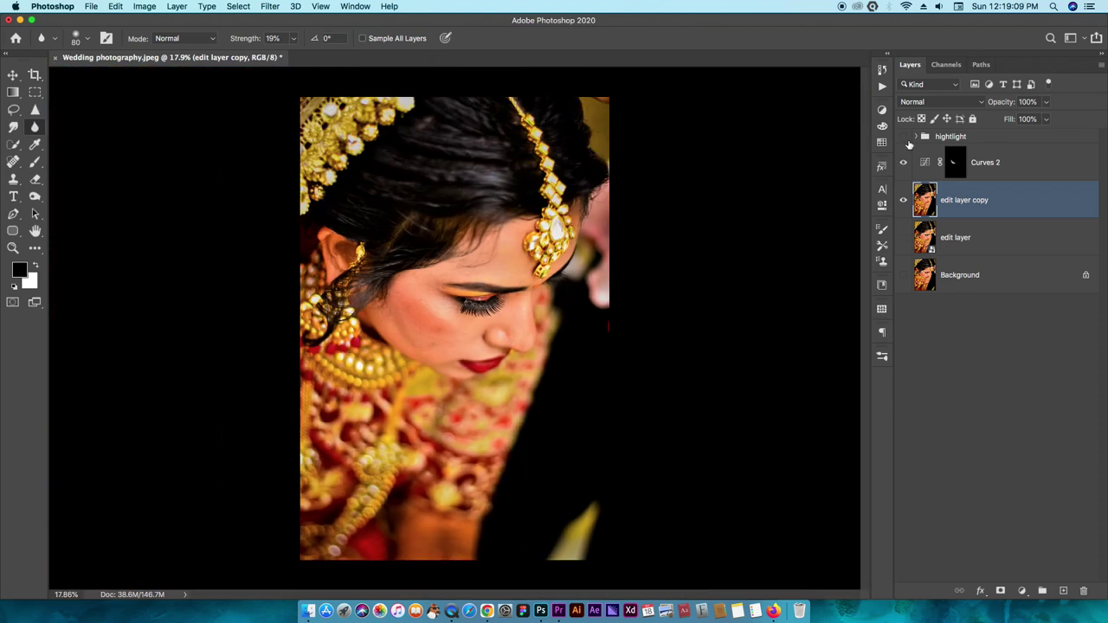
# Show the hightlight group again and add a Color Overlay effect
pyautogui.keyDown('alt'); pyautogui.click(903, 199); pyautogui.keyUp('alt')
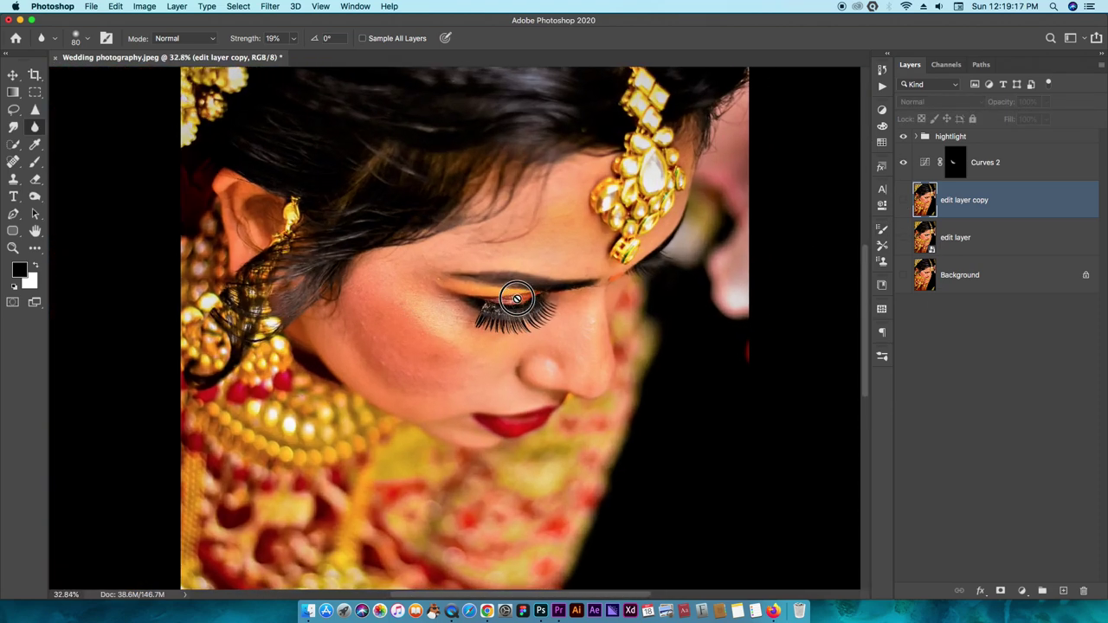
pyautogui.click(980, 590)
pyautogui.click(995, 514)
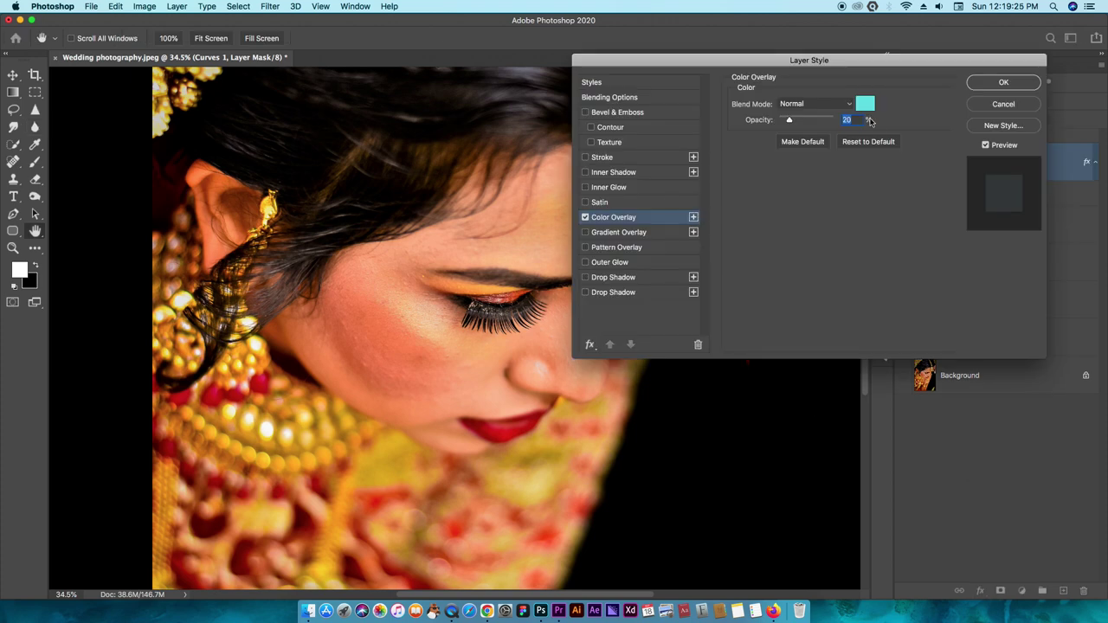
# Set the Curves 1 Color Overlay to a warm yellow sampled from the jewellery
pyautogui.click(866, 101)
pyautogui.click(558, 233)
pyautogui.click(524, 419)
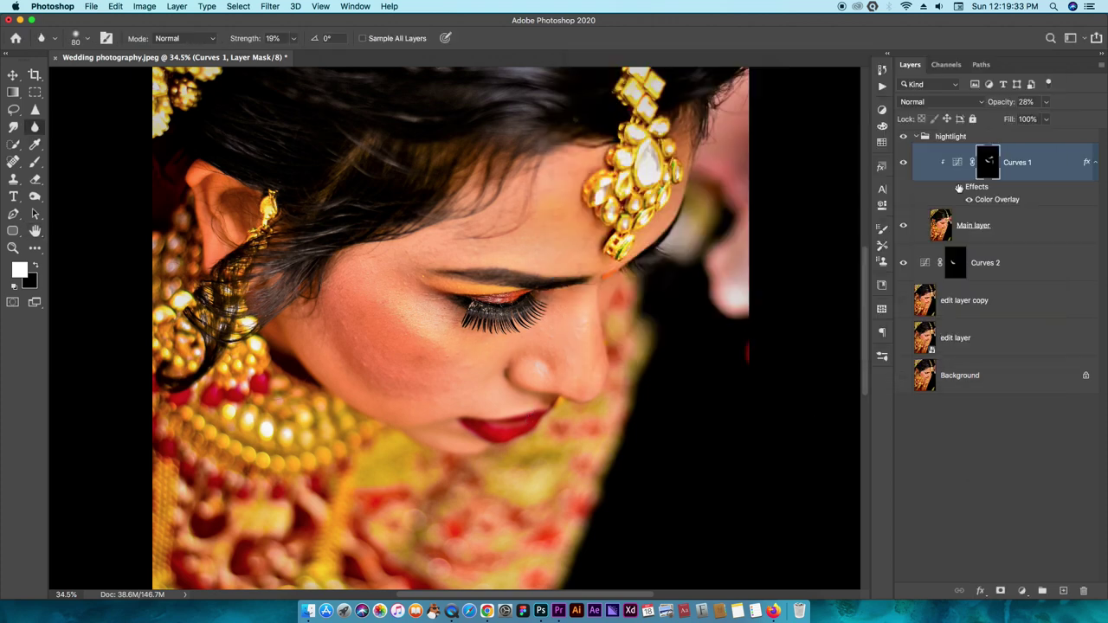
pyautogui.click(973, 225)
pyautogui.click(980, 590)
pyautogui.click(999, 534)
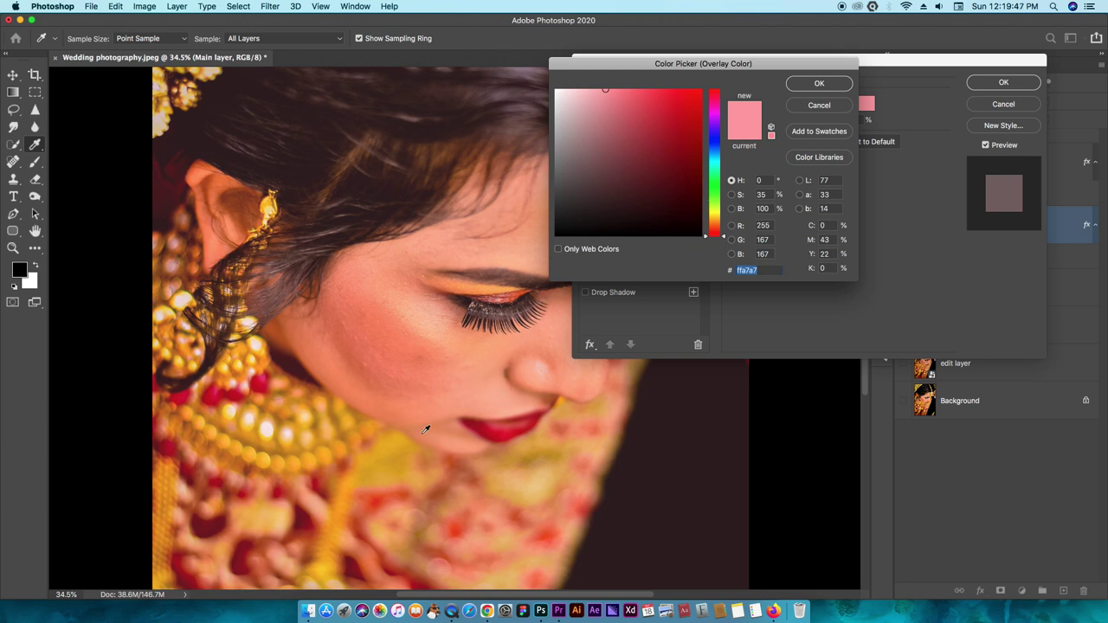
pyautogui.click(275, 428)
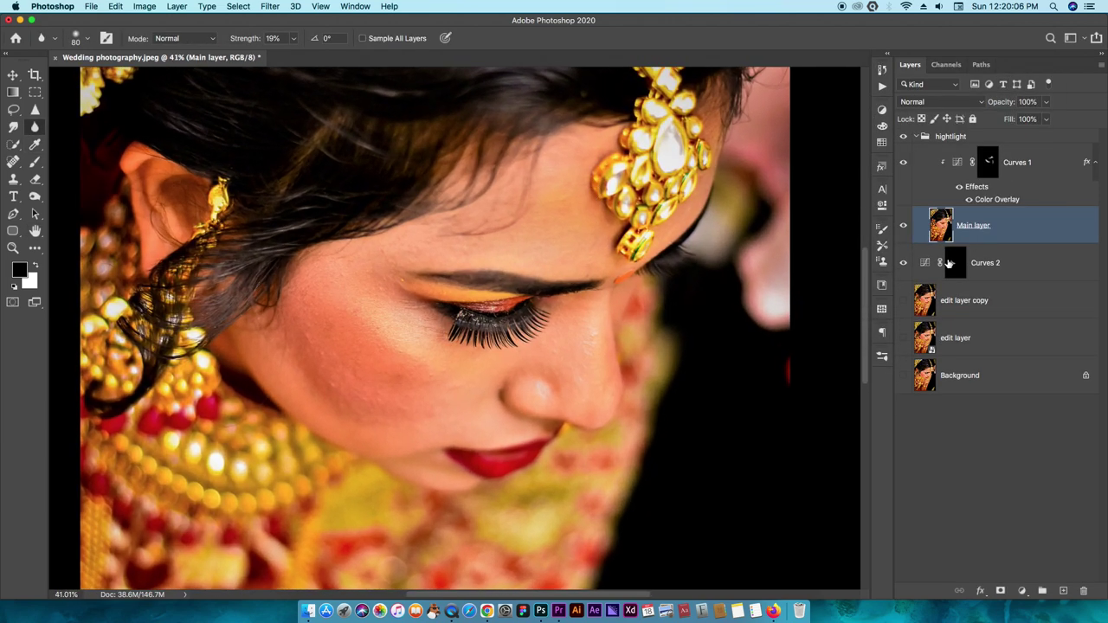
# Ready a white brush at size 175 for the brow, then review Curves 2's blend modes
pyautogui.press('b')
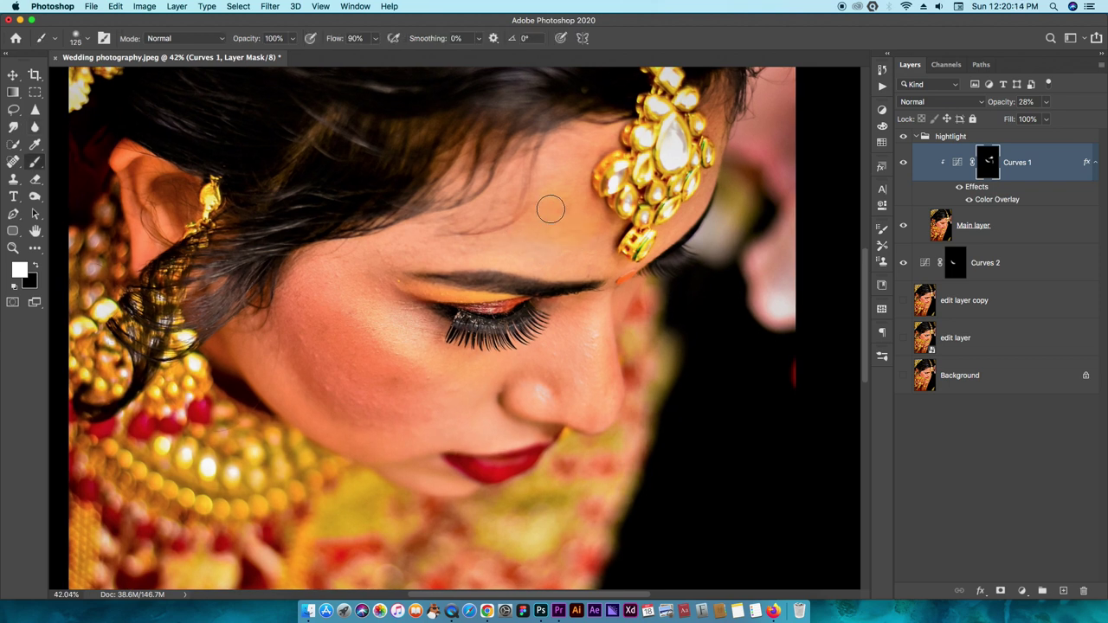
pyautogui.press('x')
pyautogui.press(']')
pyautogui.press(']')
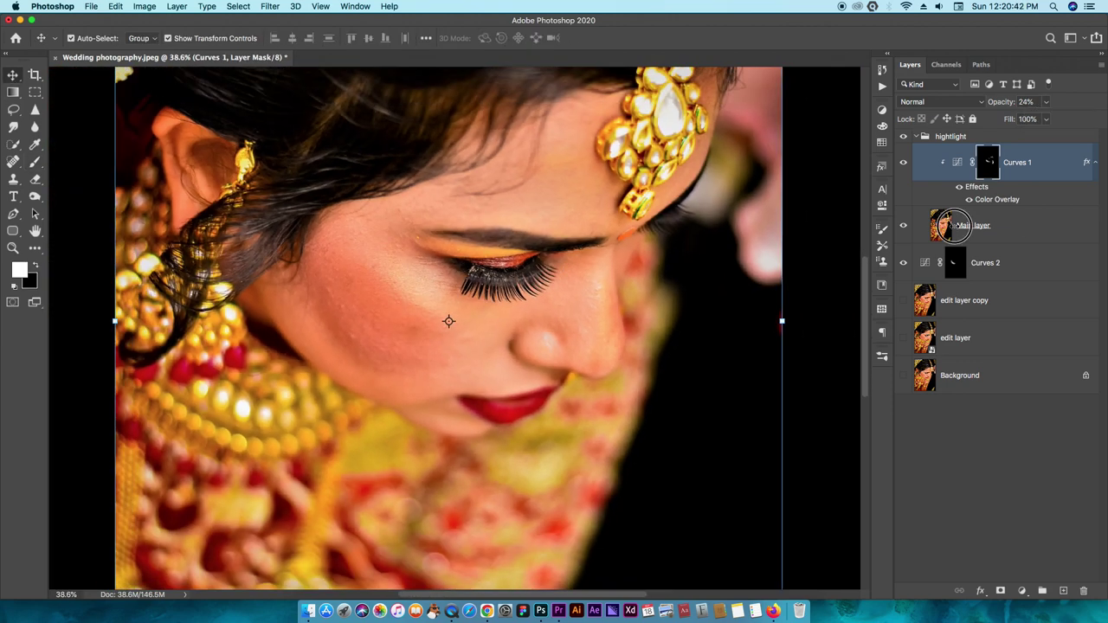
pyautogui.click(985, 262)
pyautogui.click(939, 102)
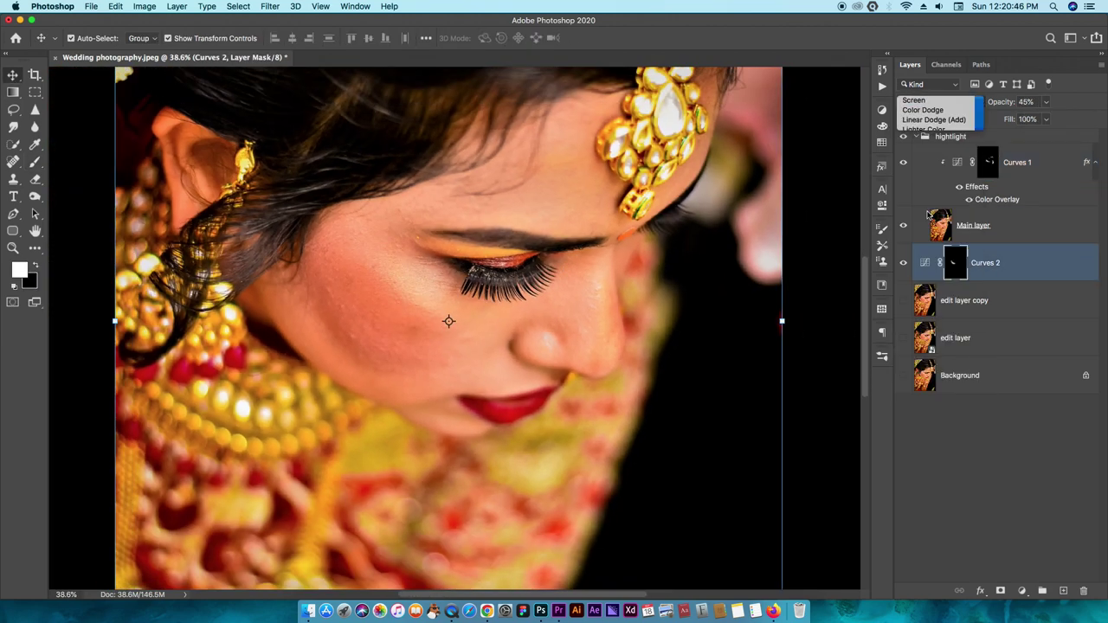